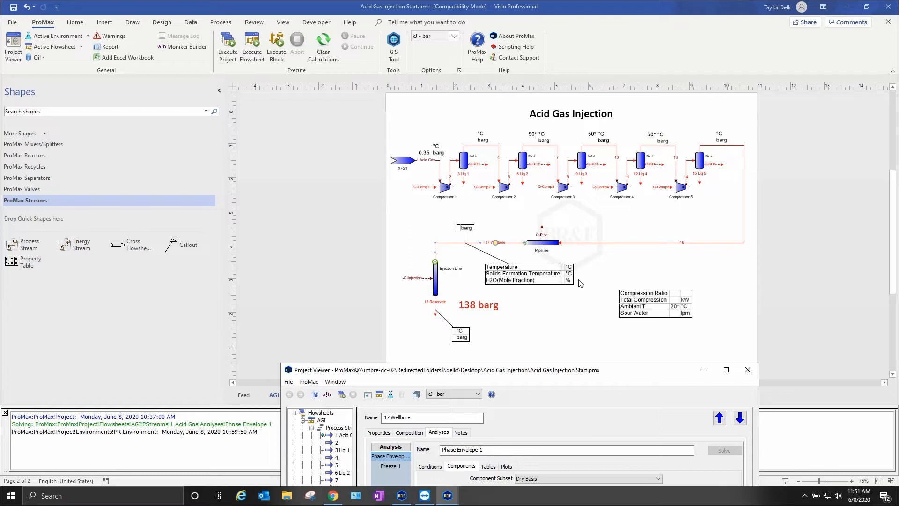
# - Close the 17 Wellbore stream's properties and open the process data specifications of the Pipeline block
pyautogui.click(748, 370)
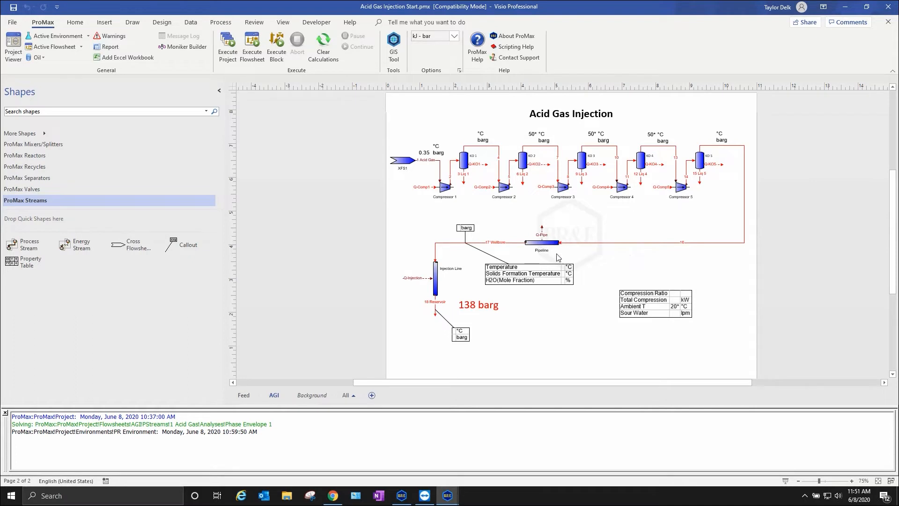
pyautogui.doubleClick(541, 243)
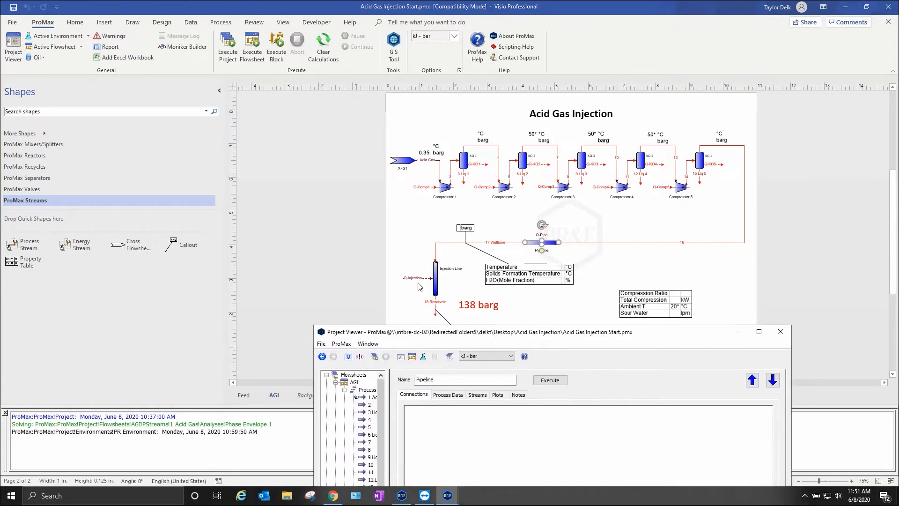
pyautogui.moveTo(464, 334); pyautogui.dragTo(195, 118)
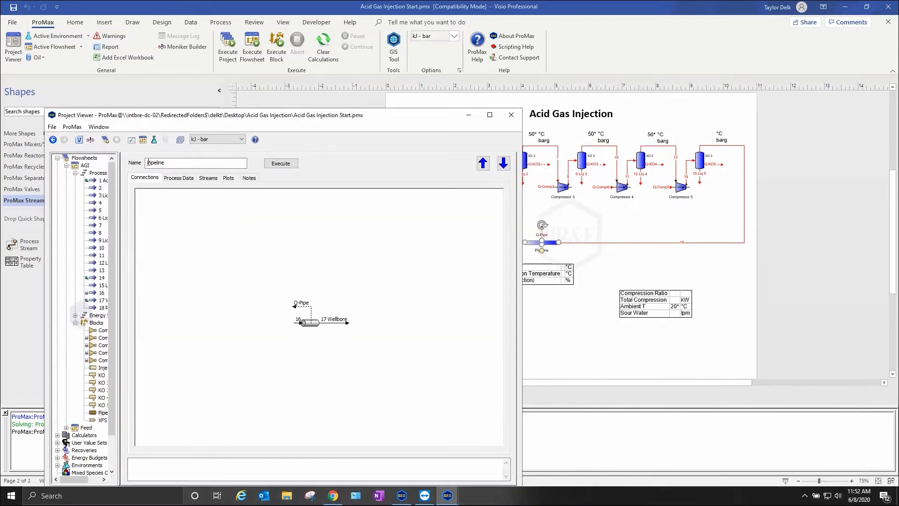
pyautogui.moveTo(351, 115); pyautogui.dragTo(293, 135)
pyautogui.click(120, 198)
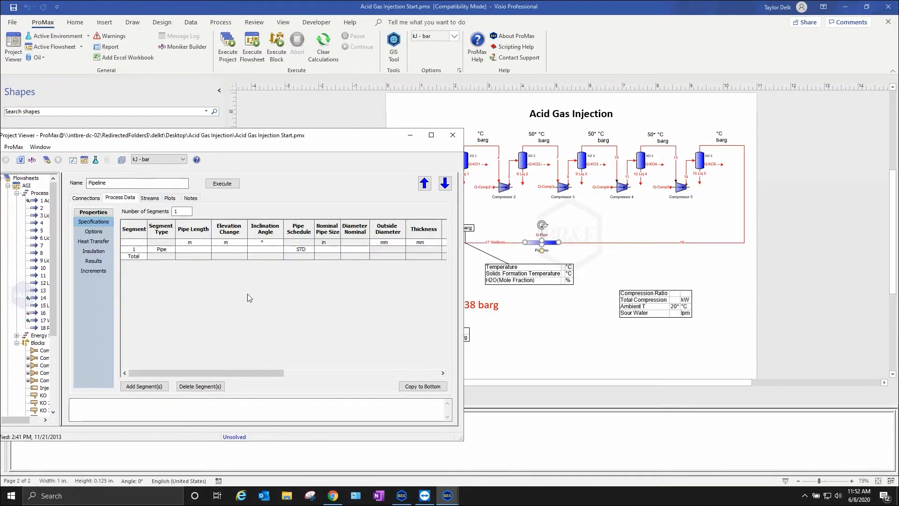
pyautogui.click(521, 229)
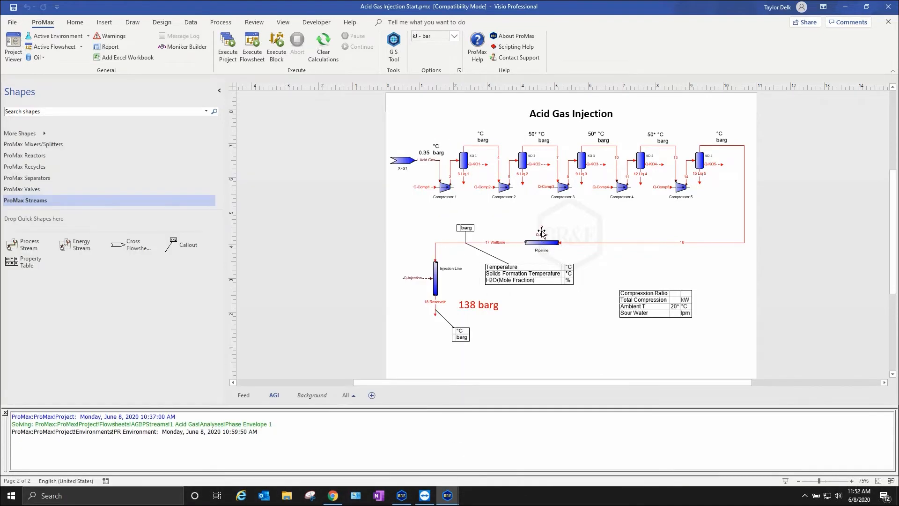
pyautogui.moveTo(448, 495)
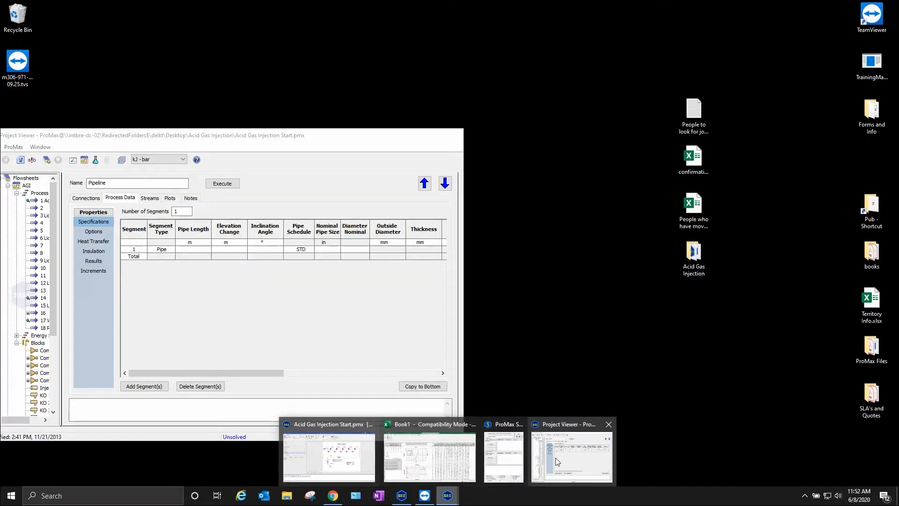
pyautogui.click(557, 462)
pyautogui.moveTo(280, 127); pyautogui.dragTo(311, 147)
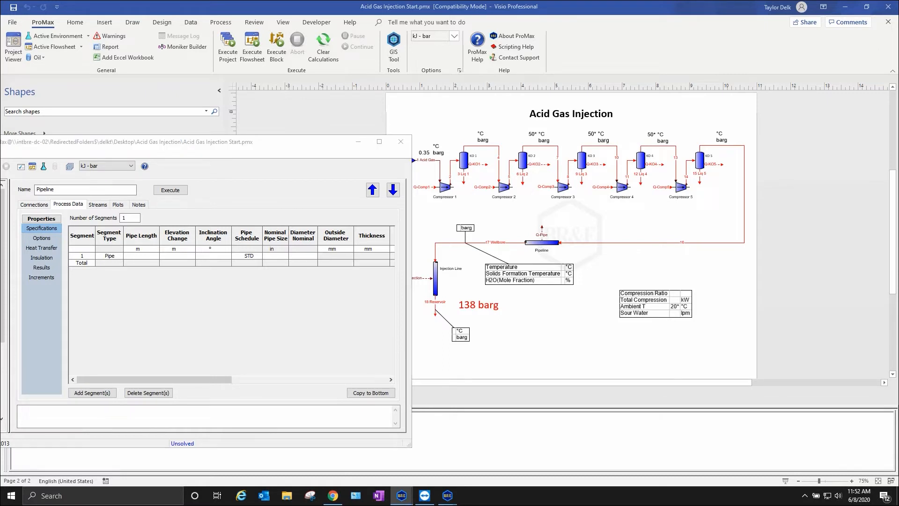
# - Set the Pipeline segment's pipe length to 1.6 km and its elevation change to 0 m
pyautogui.click(134, 256)
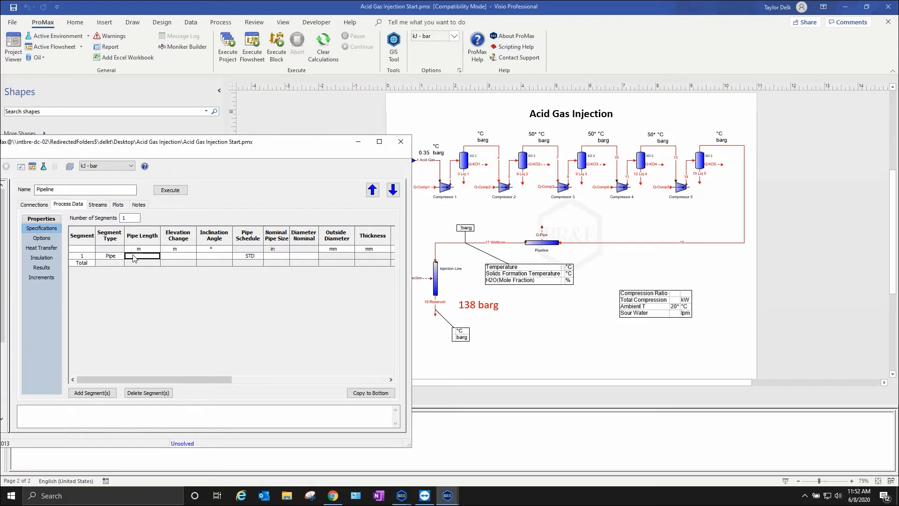
pyautogui.moveTo(665, 149)
pyautogui.write('1.6 km')
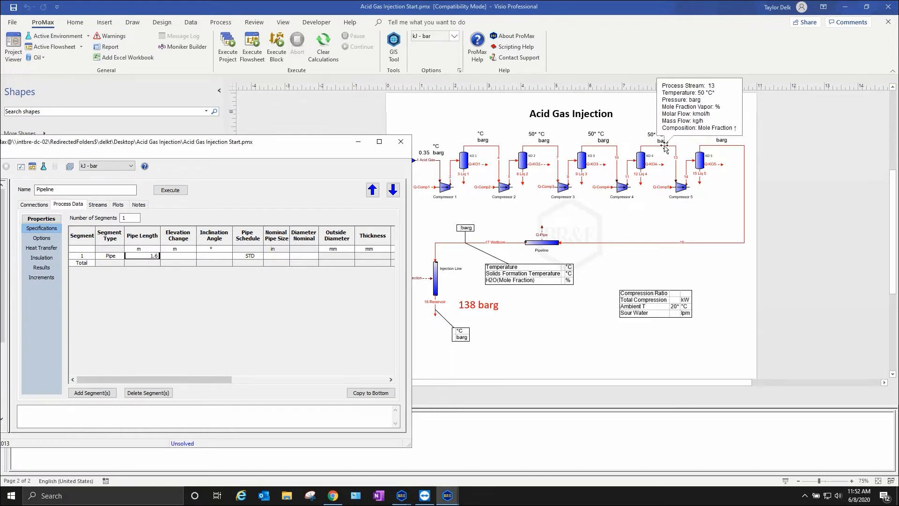
pyautogui.press('Return')
pyautogui.press('Up')
pyautogui.press('Right')
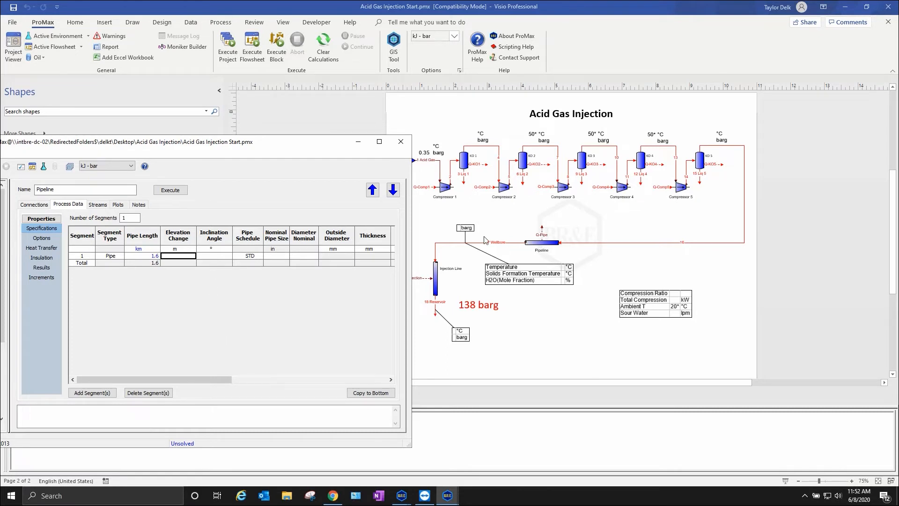
pyautogui.write('0')
pyautogui.press('Return')
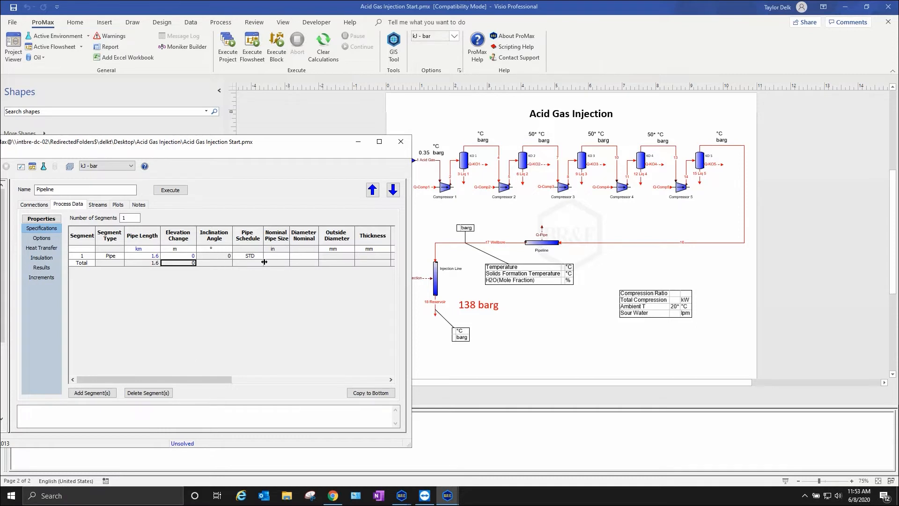
# - Set the Pipeline segment's pipe schedule to 80 and its nominal pipe size to 2 in
pyautogui.click(251, 256)
pyautogui.write('80')
pyautogui.press('Return')
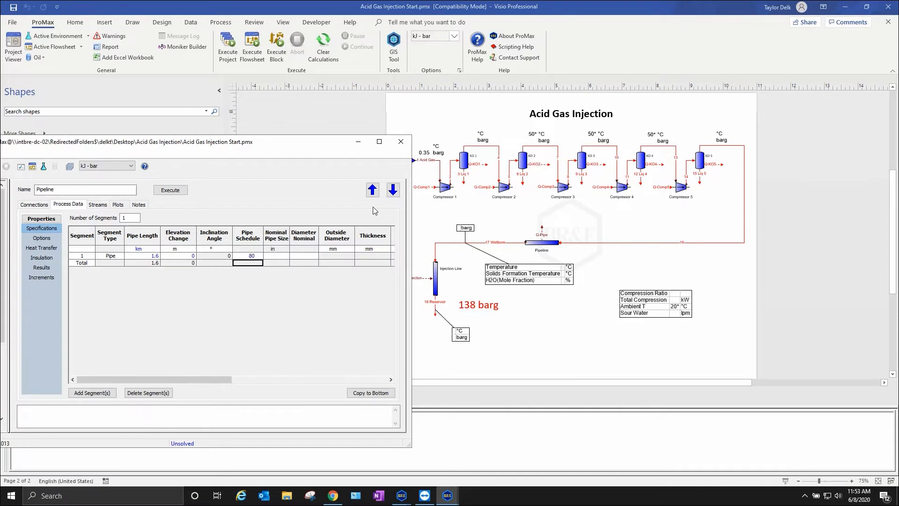
pyautogui.press('Up')
pyautogui.press('Right')
pyautogui.write('2')
pyautogui.press('Return')
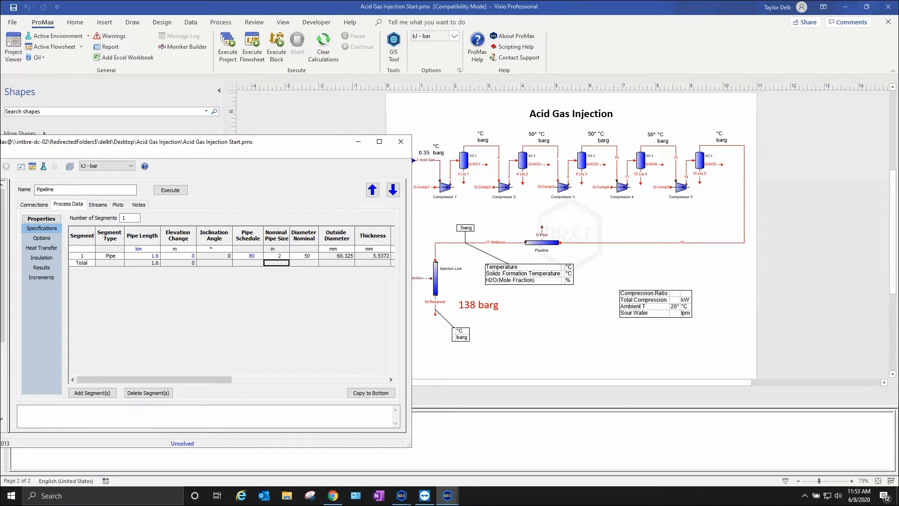
# - In the Pipeline's heat transfer data, set the ambient temperature to 20 °C and the material of construction to Carbon Steel A106 grade A
pyautogui.click(41, 247)
pyautogui.click(182, 245)
pyautogui.write('20')
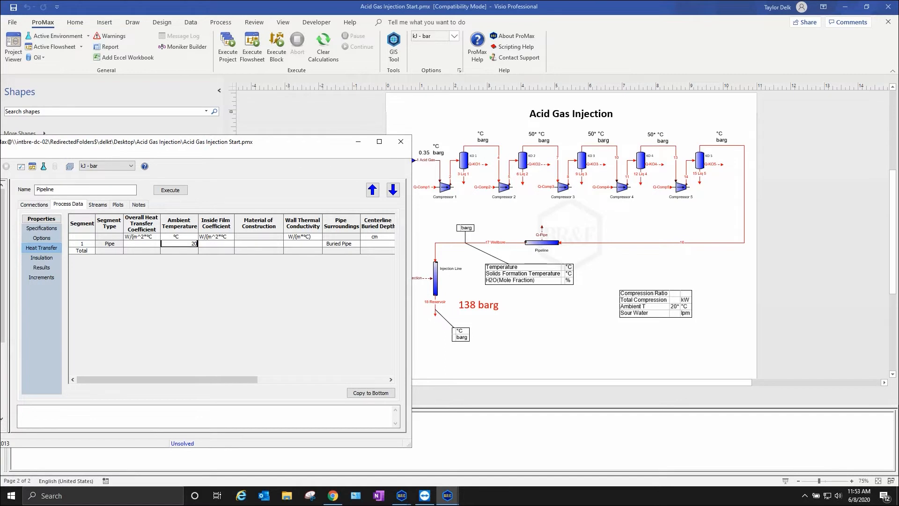
pyautogui.hotkey('alt', 'Tab')
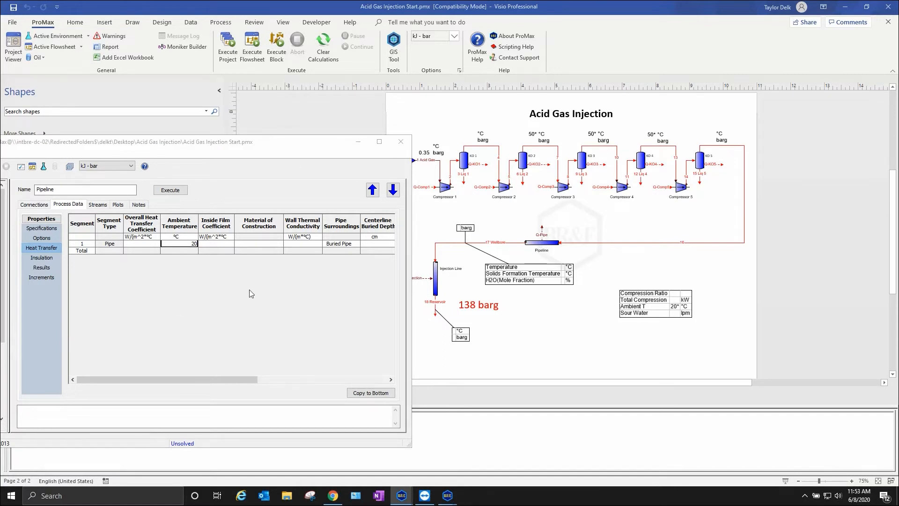
pyautogui.click(283, 243)
pyautogui.click(282, 243)
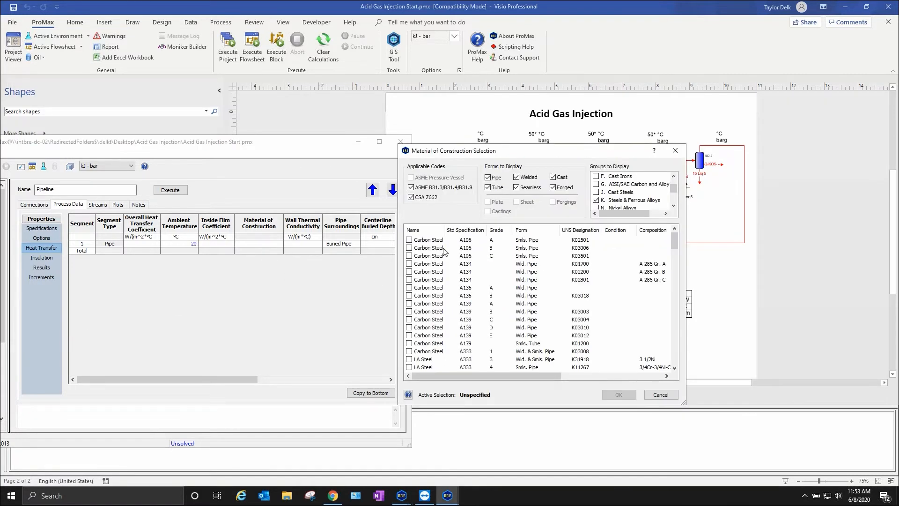
pyautogui.click(409, 240)
pyautogui.click(619, 394)
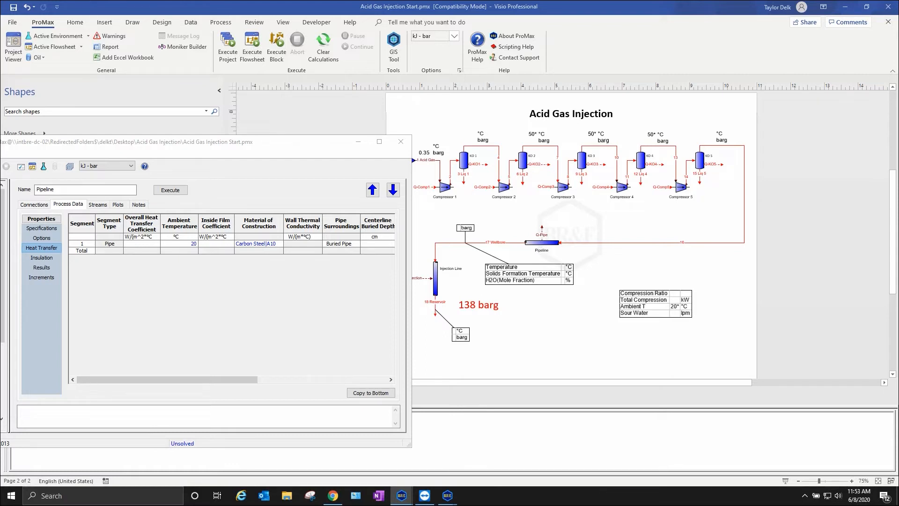
# - Set the Pipeline's centerline buried depth to 1 m and its ground type to Clay, Wet, and close the block's properties
pyautogui.moveTo(229, 382); pyautogui.dragTo(297, 383)
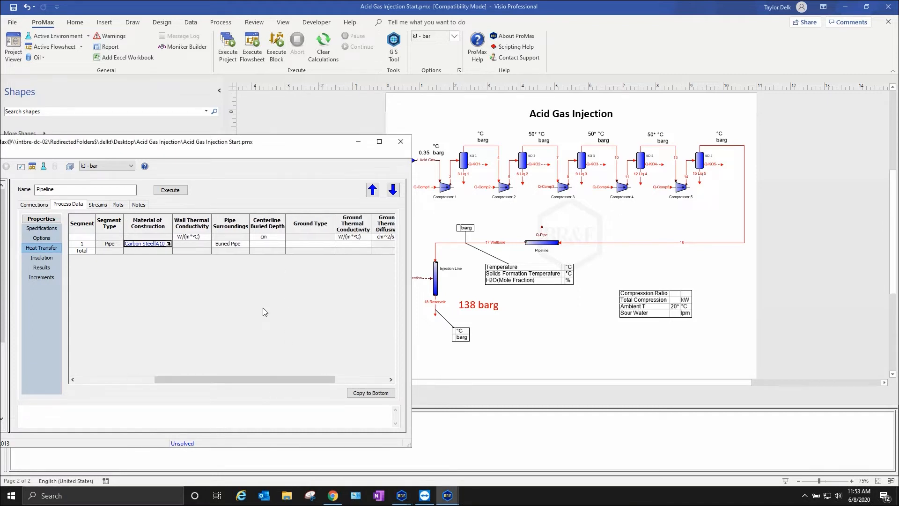
pyautogui.click(272, 245)
pyautogui.write('1 m')
pyautogui.press('Return')
pyautogui.click(330, 244)
pyautogui.click(331, 244)
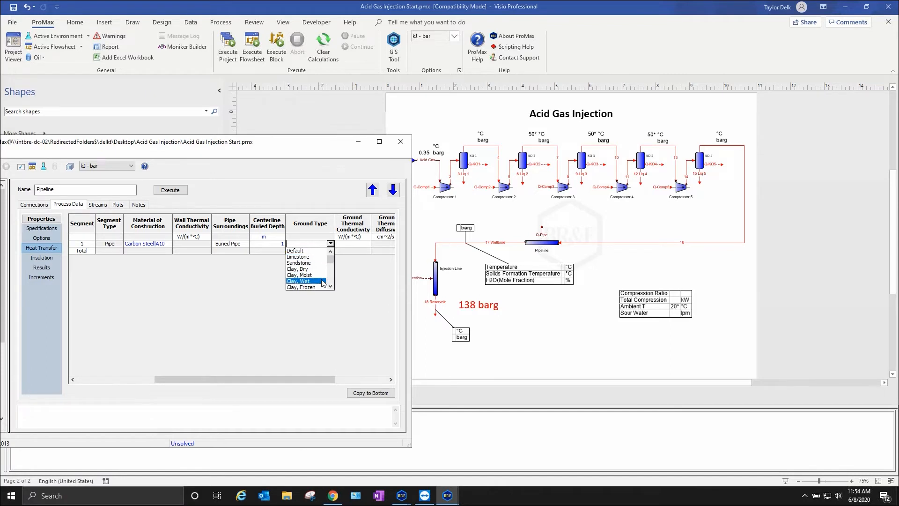
pyautogui.click(322, 282)
pyautogui.moveTo(330, 380); pyautogui.dragTo(384, 381)
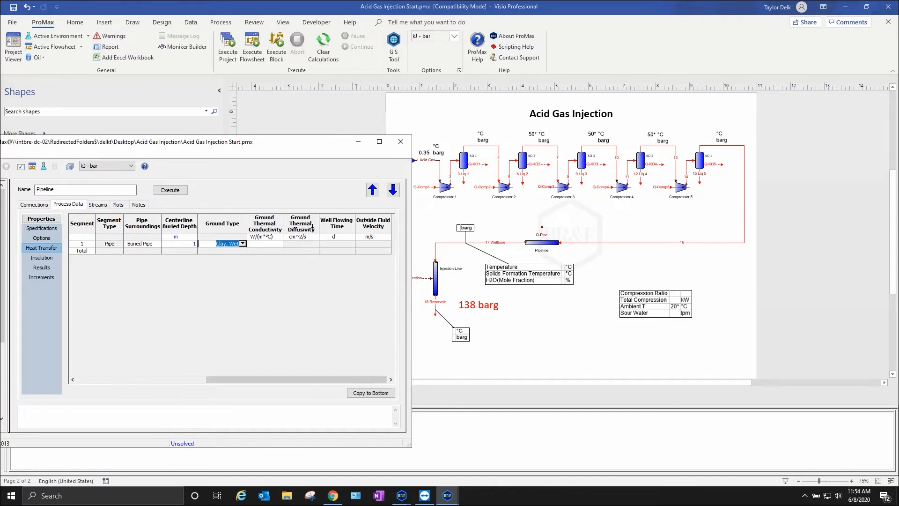
pyautogui.click(343, 251)
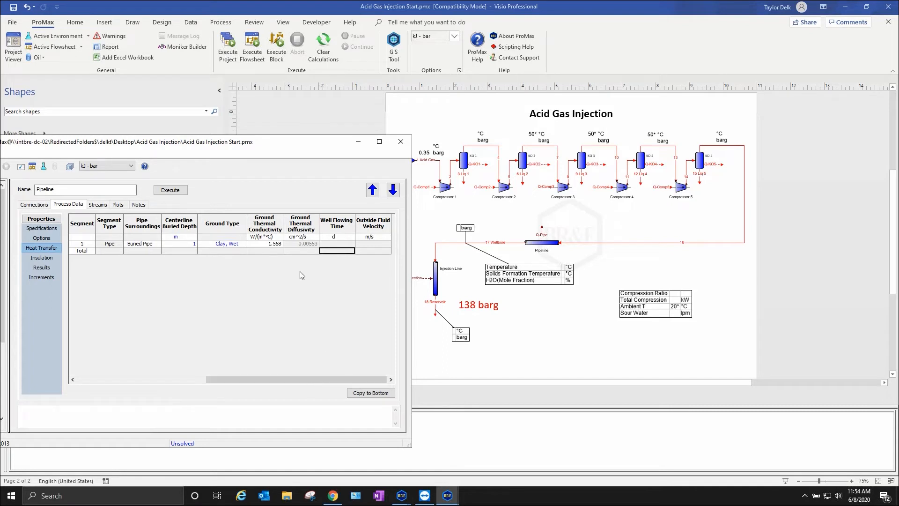
pyautogui.moveTo(302, 379); pyautogui.dragTo(119, 360)
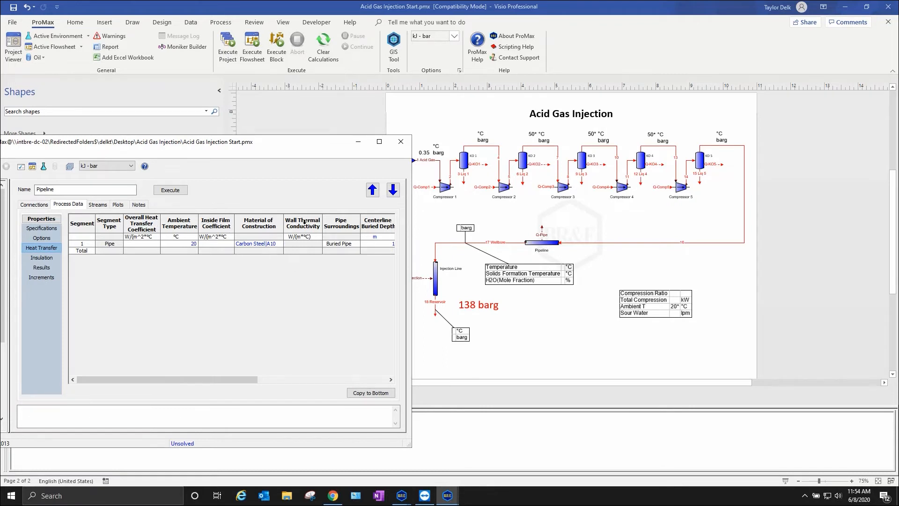
pyautogui.click(401, 141)
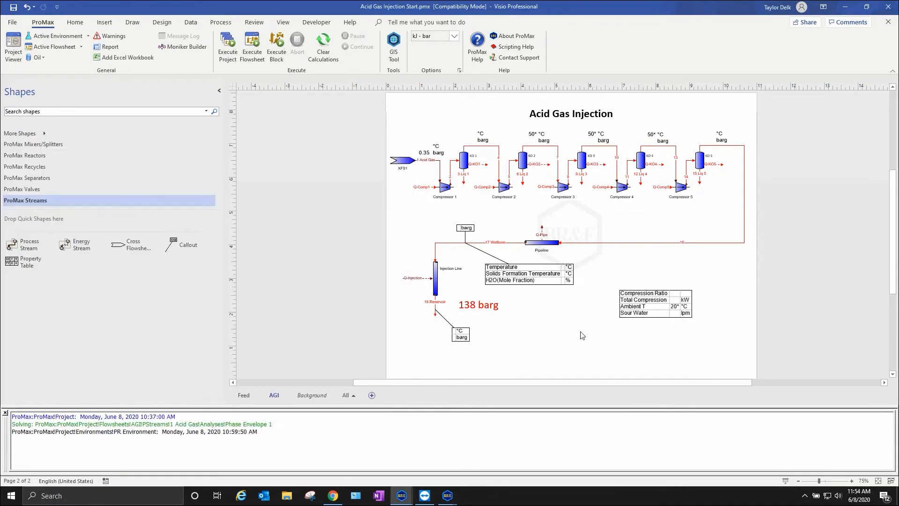
# - Open the Injection Line block's process data and set its number of segments to 10
pyautogui.doubleClick(435, 278)
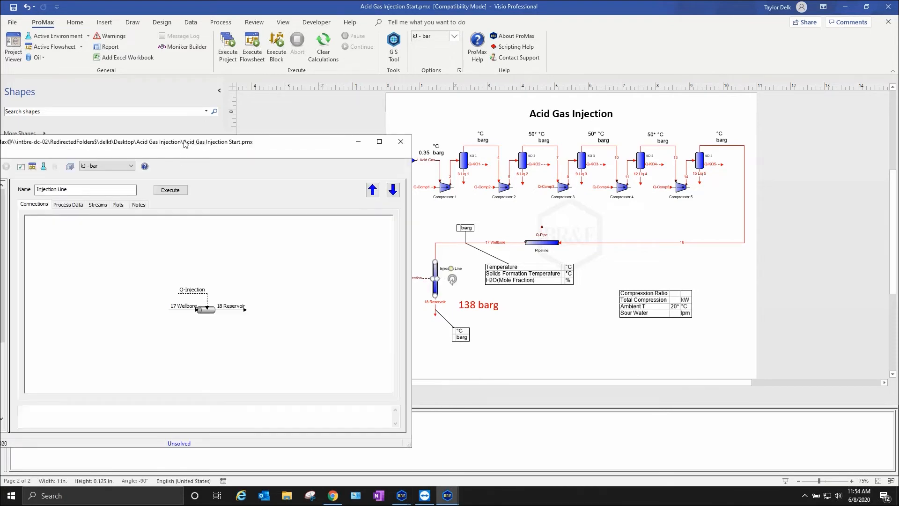
pyautogui.click(335, 202)
pyautogui.click(401, 253)
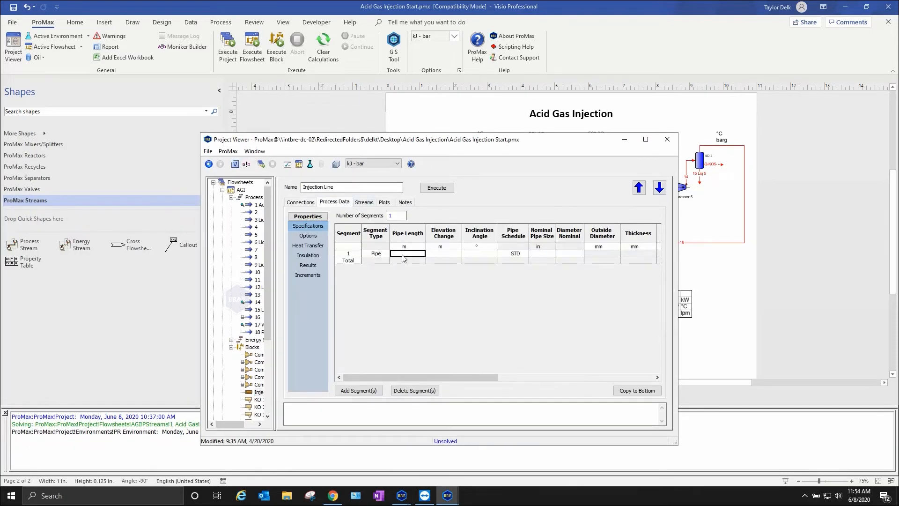
pyautogui.doubleClick(399, 216)
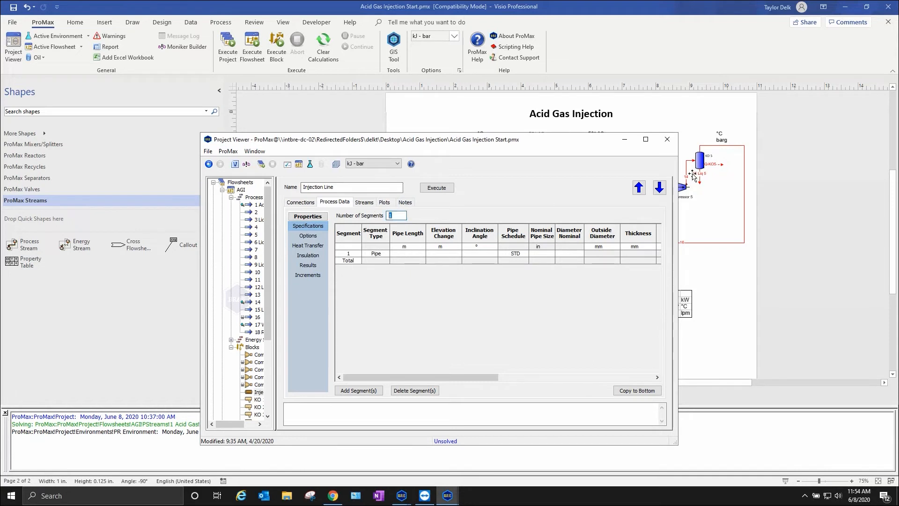
pyautogui.write('10')
pyautogui.press('Return')
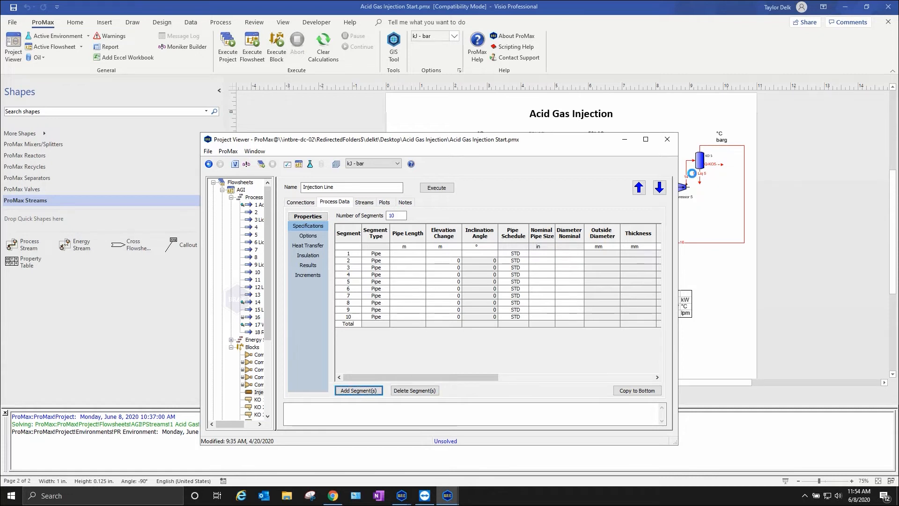
# - Set the first Injection Line segment's pipe length to 0.16 km and copy it down to all remaining segments
pyautogui.click(423, 254)
pyautogui.write('.16 km')
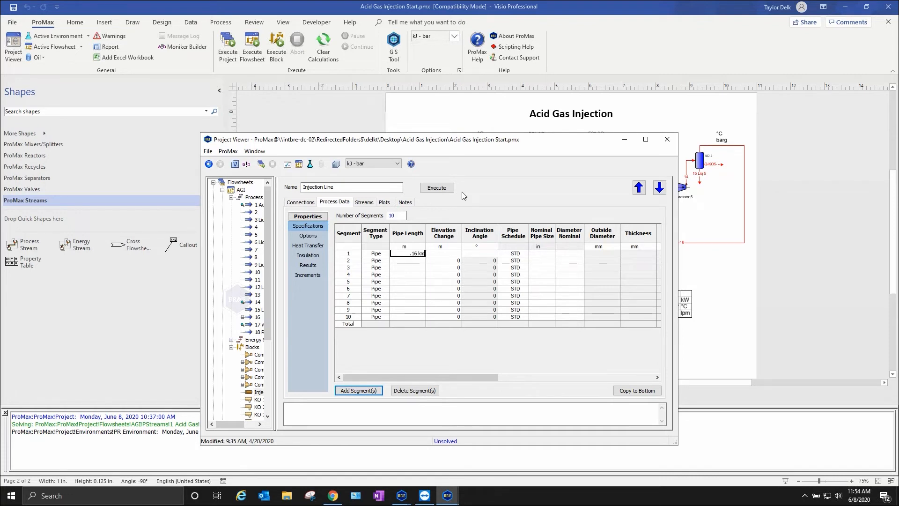
pyautogui.press('Return')
pyautogui.click(404, 254)
pyautogui.click(638, 391)
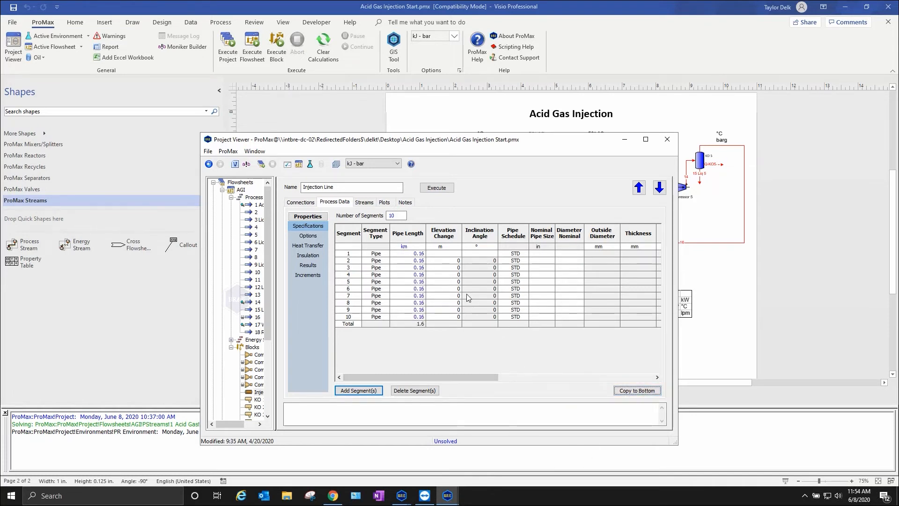
# - Clear the elevation change of segment 2 and copy the blank value down to the remaining Injection Line segments
pyautogui.click(447, 261)
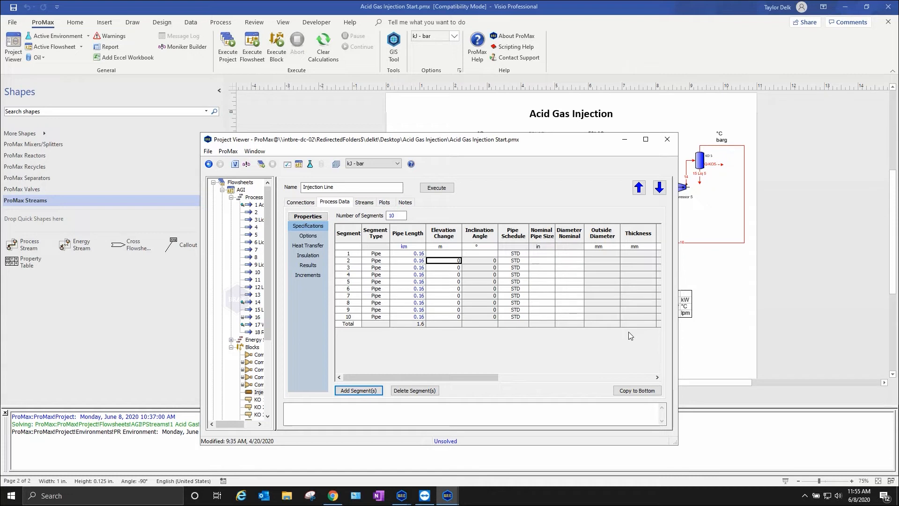
pyautogui.press('Delete')
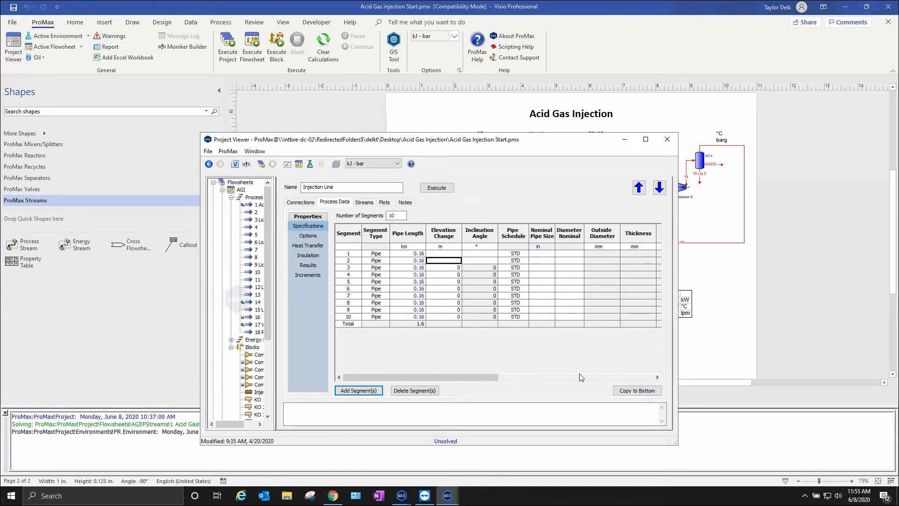
pyautogui.click(638, 391)
pyautogui.moveTo(442, 253); pyautogui.dragTo(445, 319)
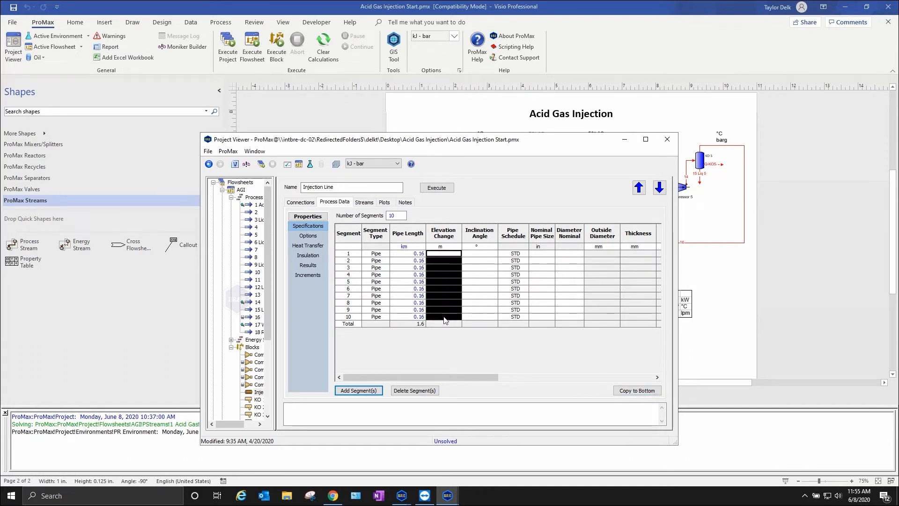
# - Set the first Injection Line segment's inclination angle to -90° and copy it down to all remaining segments
pyautogui.click(481, 253)
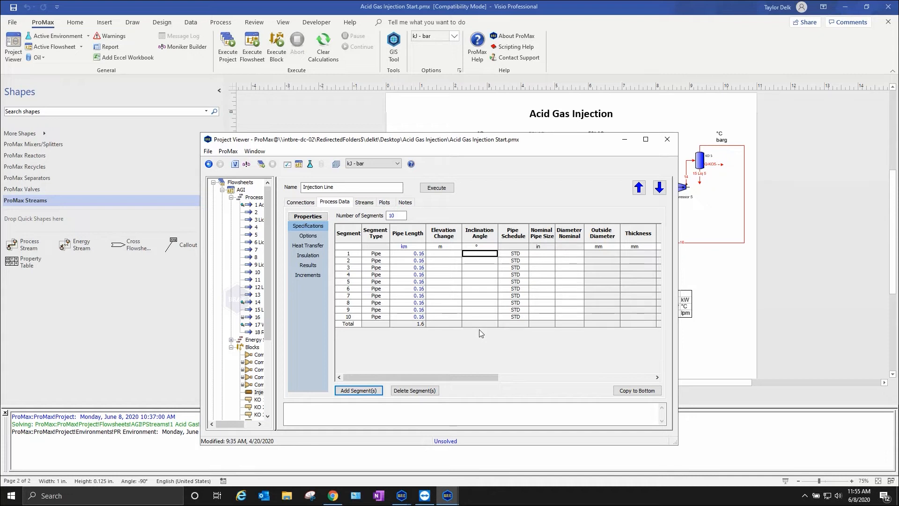
pyautogui.write('-90')
pyautogui.press('Return')
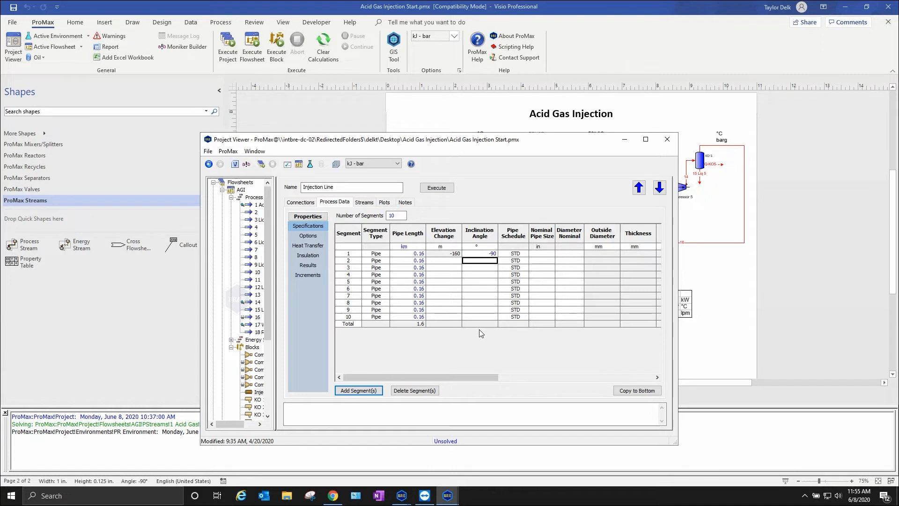
pyautogui.click(621, 392)
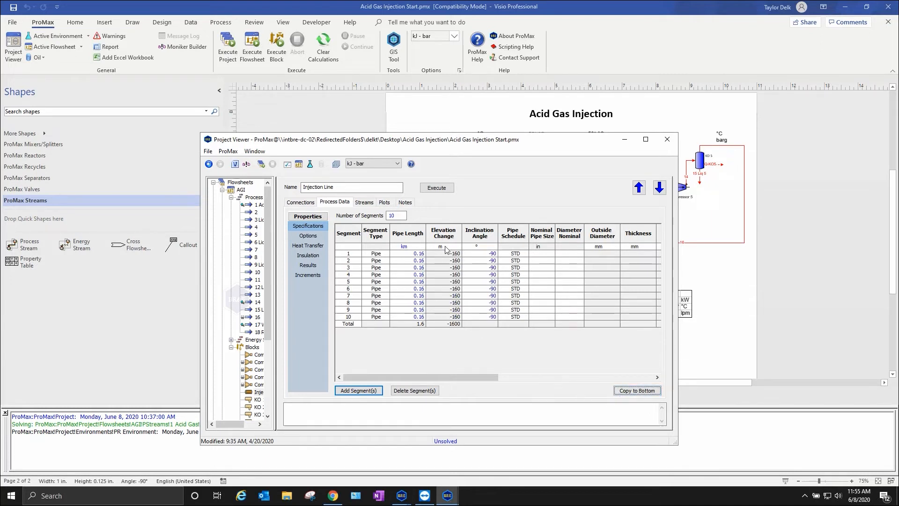
# - Set the first Injection Line segment's pipe schedule to 80 and copy it down to all remaining segments
pyautogui.click(516, 254)
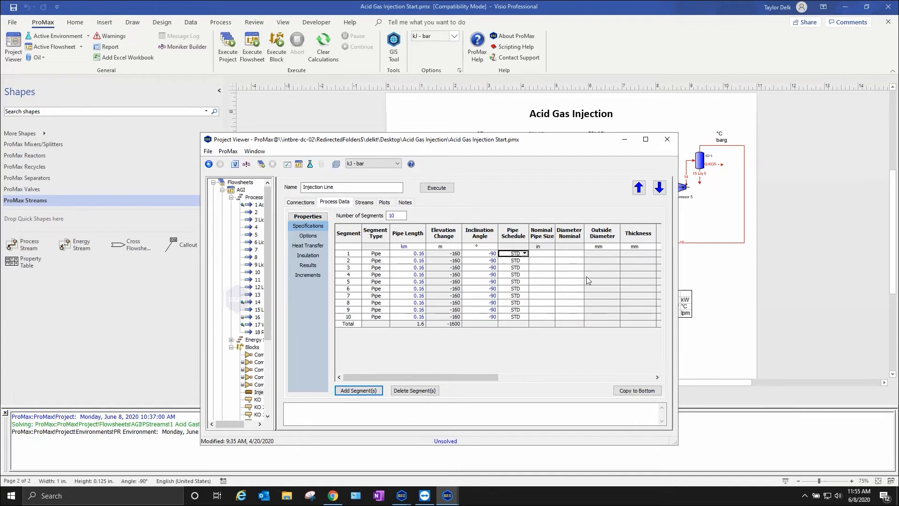
pyautogui.write('80')
pyautogui.click(515, 253)
pyautogui.click(637, 391)
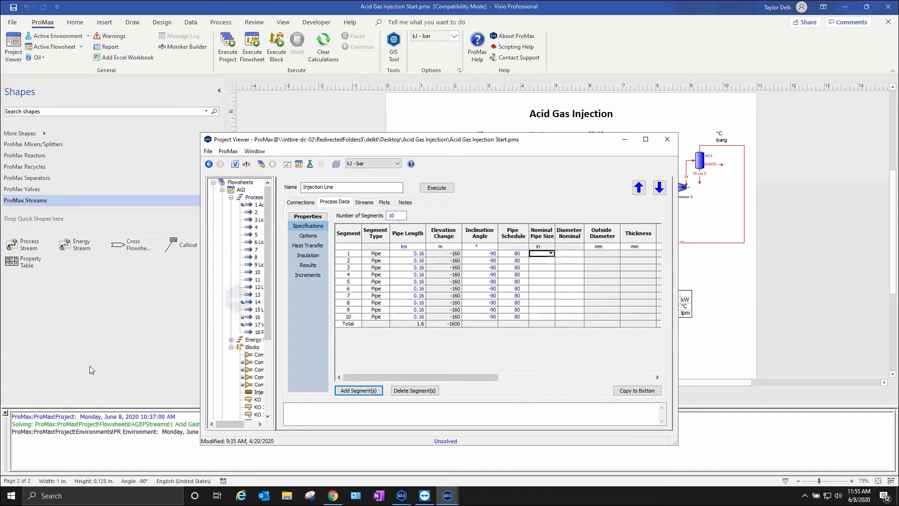
# - Set the first Injection Line segment's nominal pipe size to 2 in and copy it down to all remaining segments
pyautogui.write('2')
pyautogui.press('Return')
pyautogui.press('Up')
pyautogui.click(637, 391)
pyautogui.moveTo(486, 378); pyautogui.dragTo(463, 366)
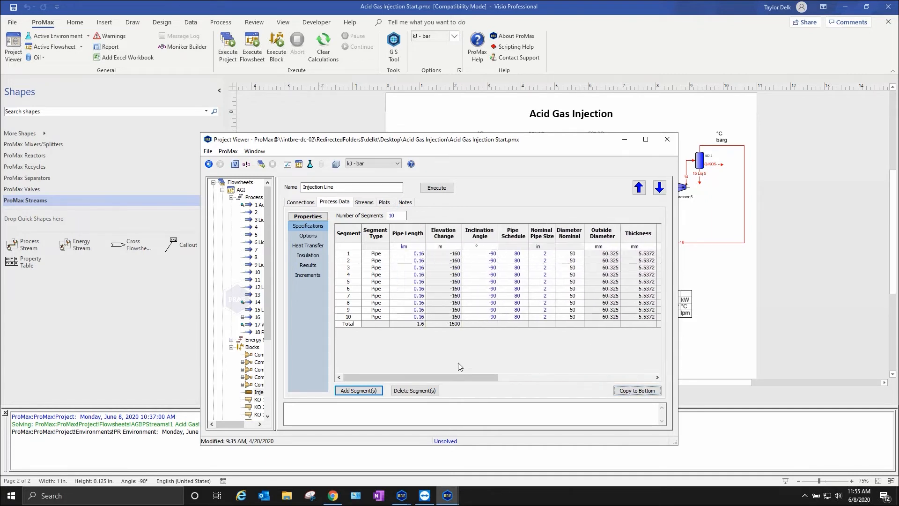
# - Open the Injection Line's heat transfer data and set the first segment's ambient temperature to 10 °C
pyautogui.click(308, 246)
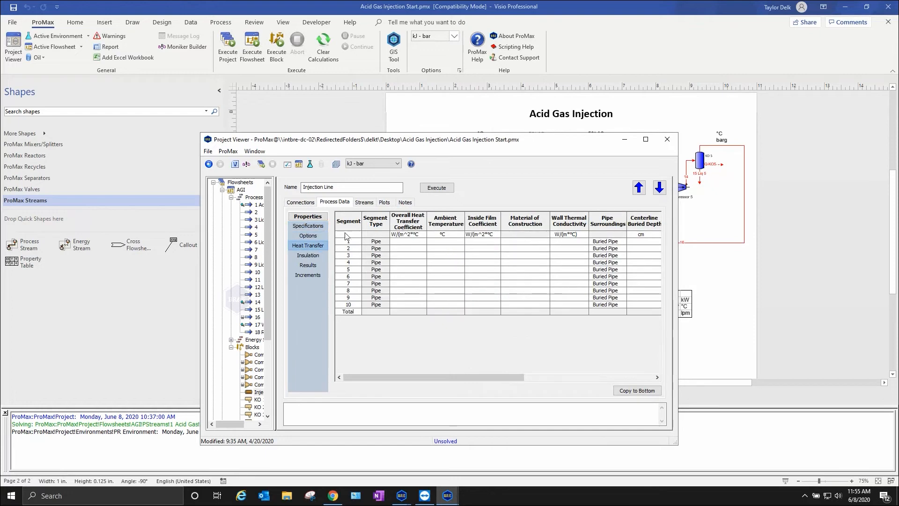
pyautogui.click(321, 227)
pyautogui.click(321, 237)
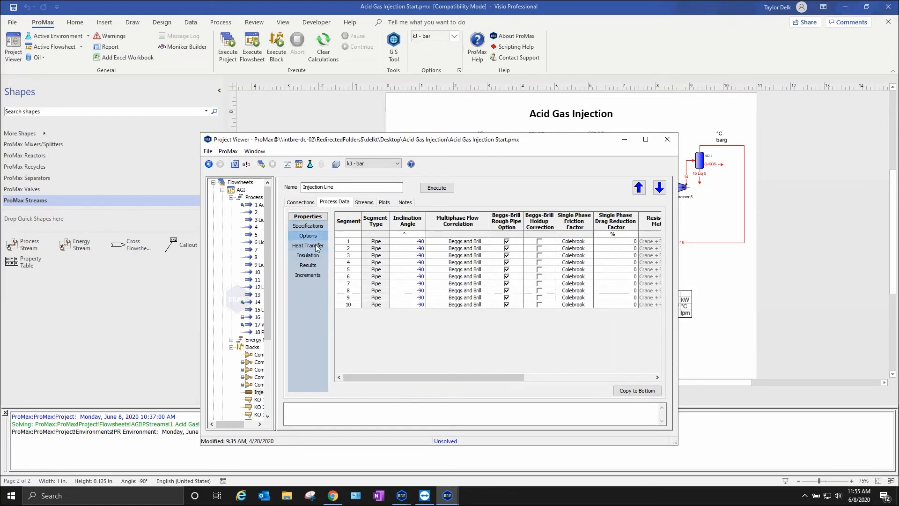
pyautogui.click(311, 244)
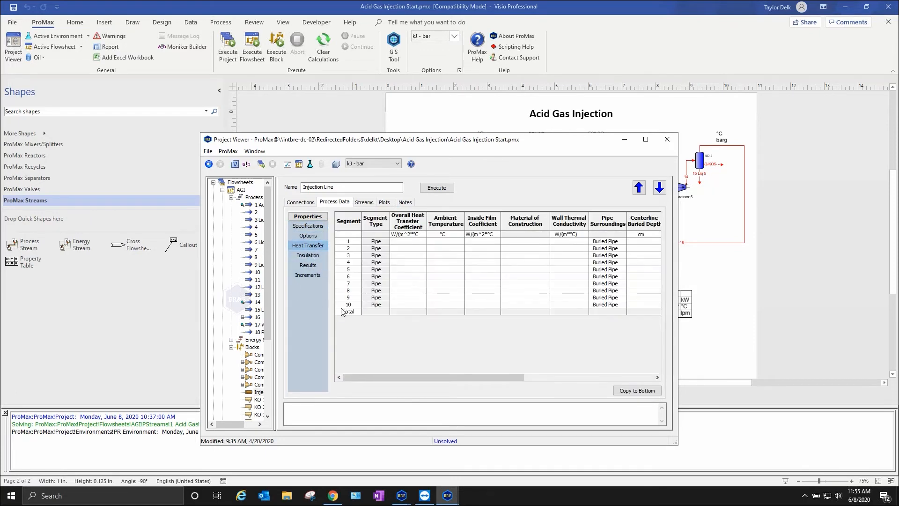
pyautogui.click(18, 316)
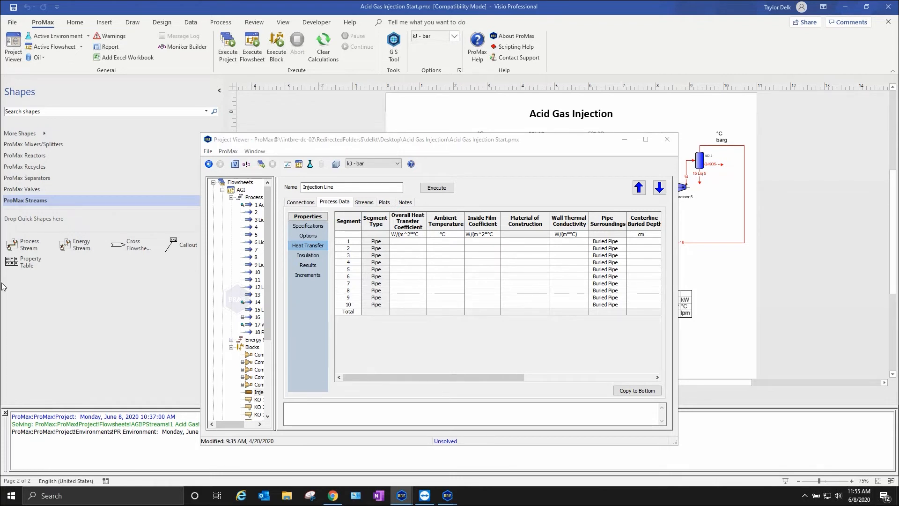
pyautogui.click(643, 169)
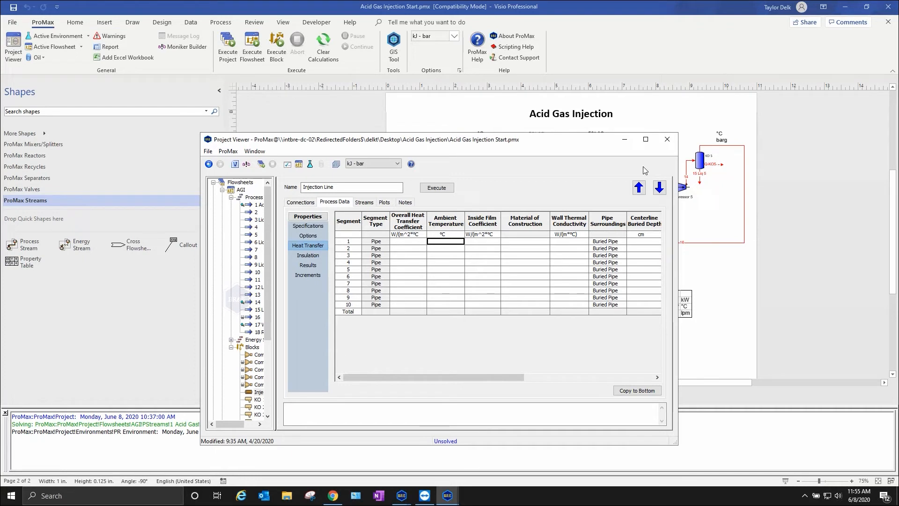
pyautogui.write('10')
pyautogui.press('Return')
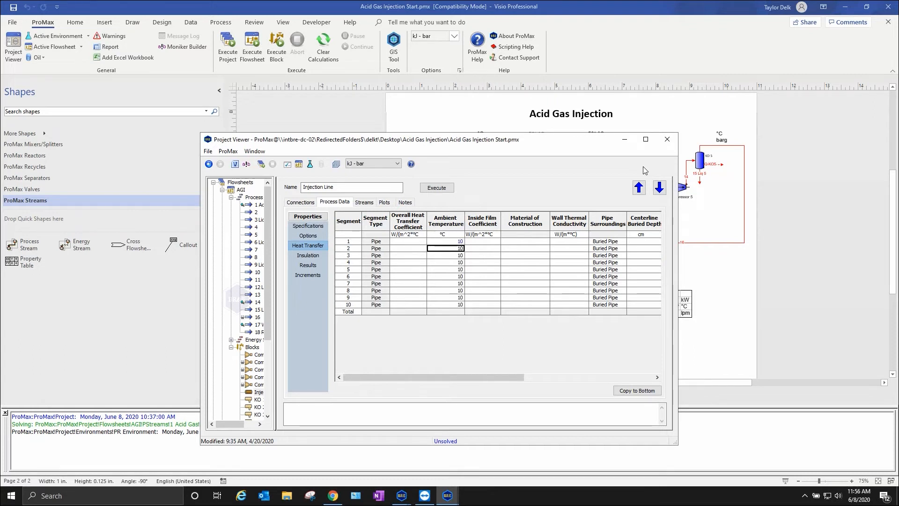
# - Set the ambient temperature of Injection Line segment 2 to 13.75 °C and go through the remaining segments' temperatures
pyautogui.write('13.75')
pyautogui.press('Return')
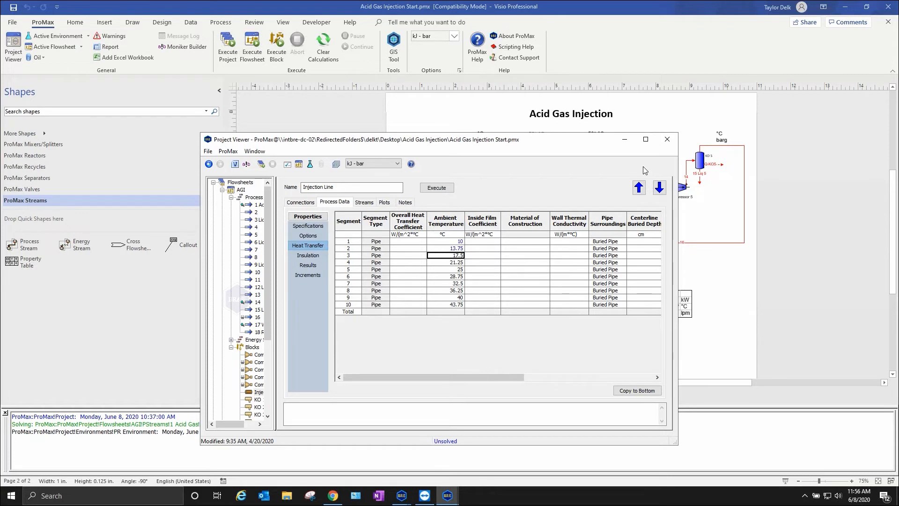
pyautogui.press('Down')
pyautogui.press('Down')
pyautogui.press('Down')
pyautogui.press('Down')
pyautogui.press('Down')
pyautogui.press('Down')
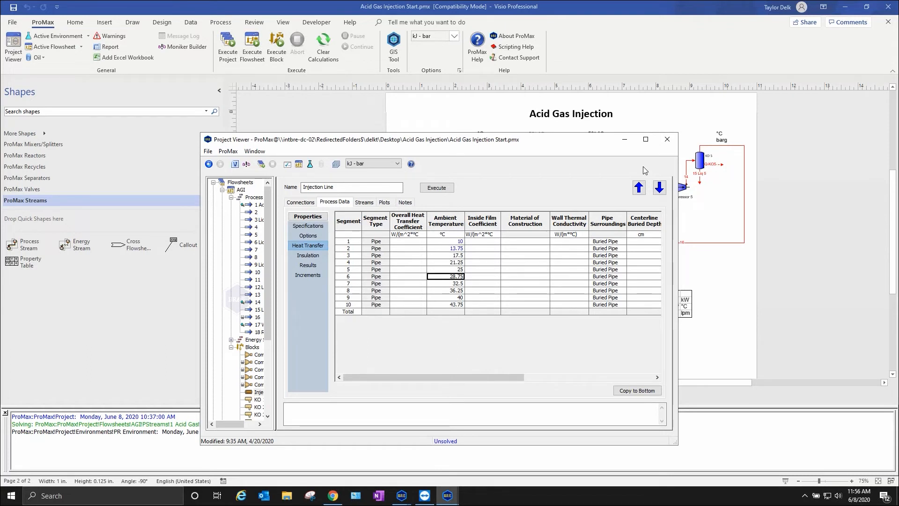
pyautogui.press('Down')
pyautogui.press('Down')
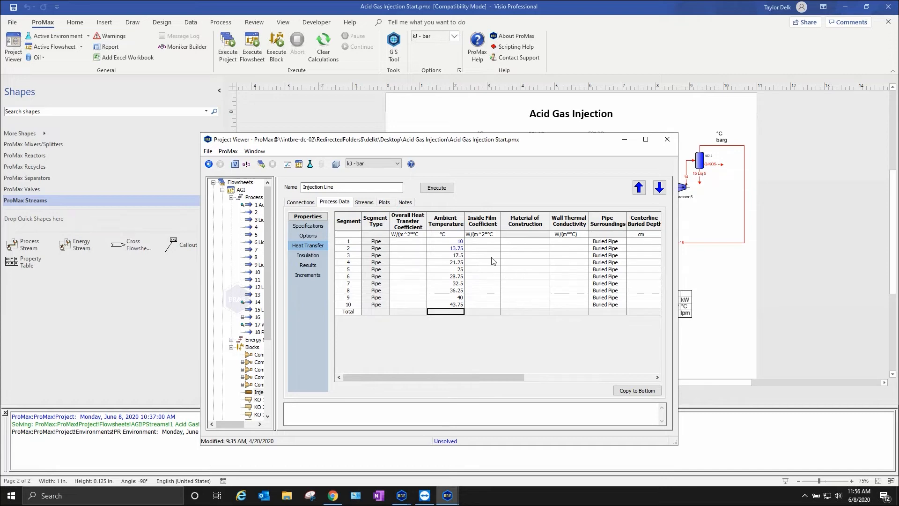
# - Choose Carbon Steel A106 Grade A as the first segment's material of construction and copy it down to all remaining segments
pyautogui.doubleClick(506, 246)
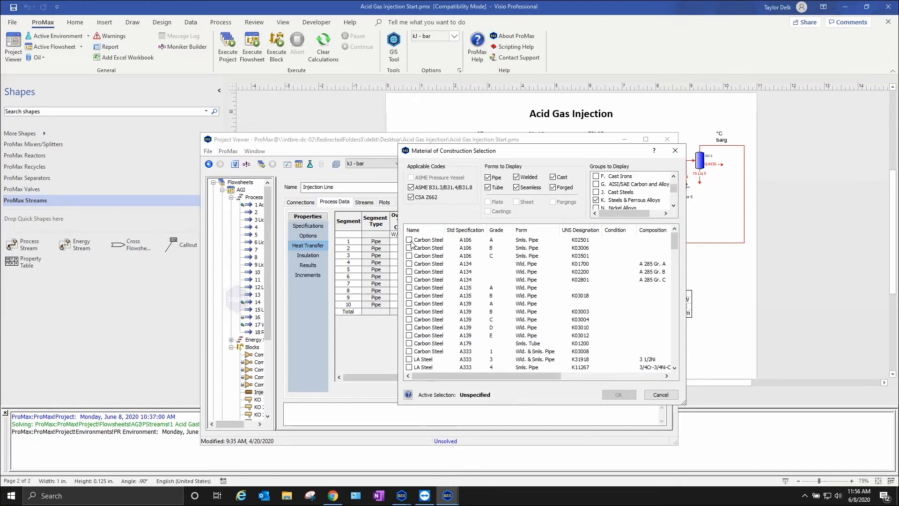
pyautogui.click(411, 240)
pyautogui.click(617, 395)
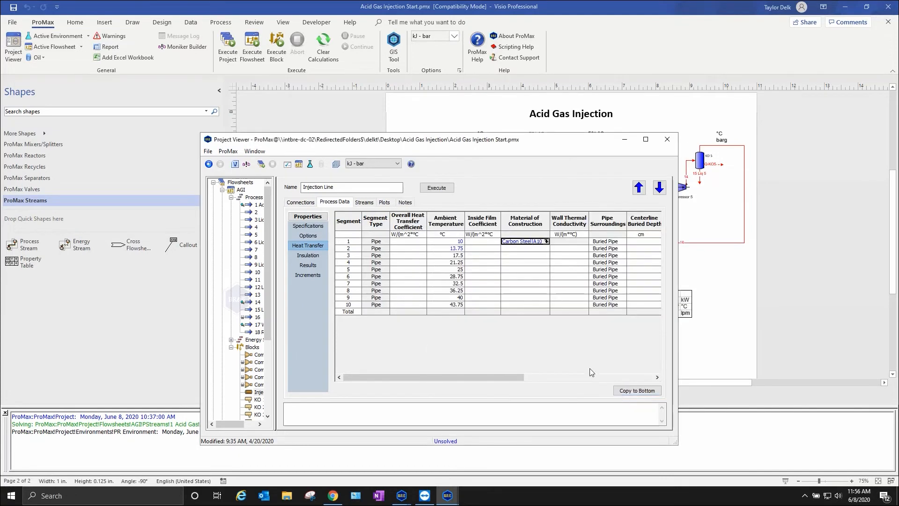
pyautogui.click(629, 394)
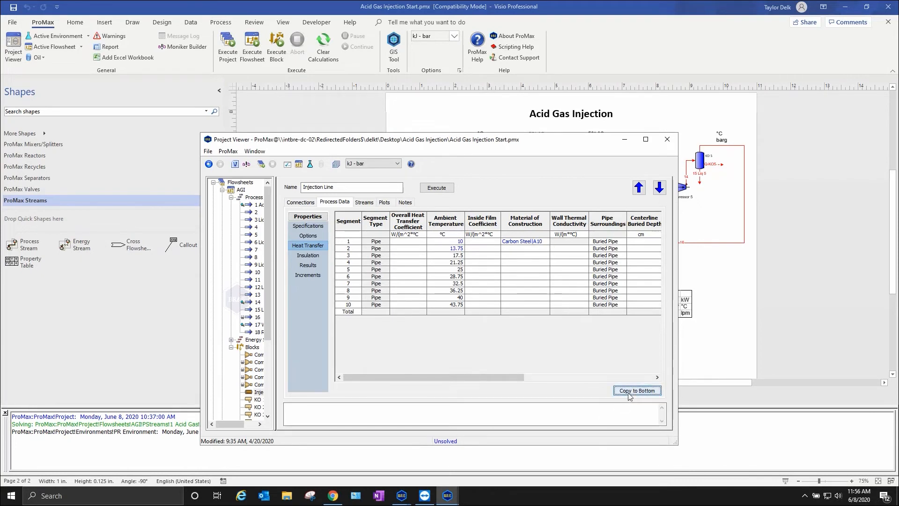
pyautogui.click(629, 395)
# - Set the pipe surroundings of all Injection Line segments to Buried Wellbore, consulting the built-in help for that property
pyautogui.moveTo(485, 381); pyautogui.dragTo(571, 381)
pyautogui.click(511, 242)
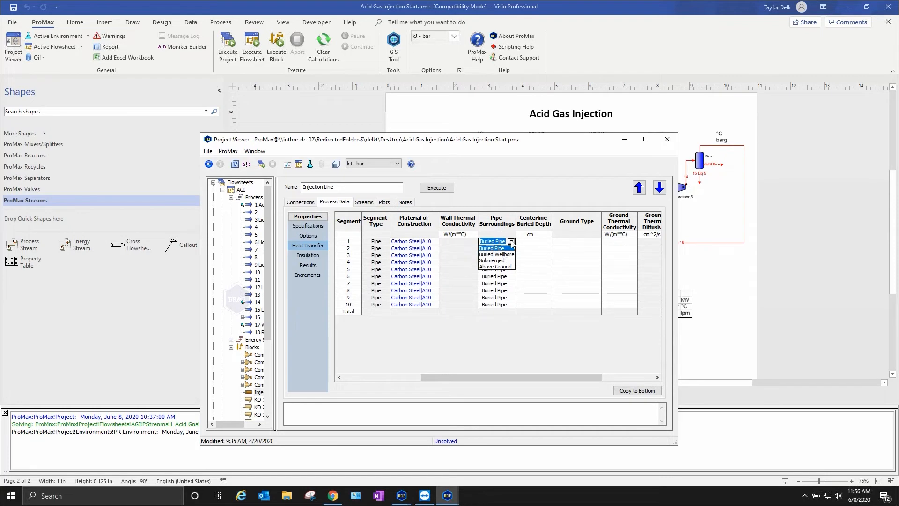
pyautogui.click(511, 255)
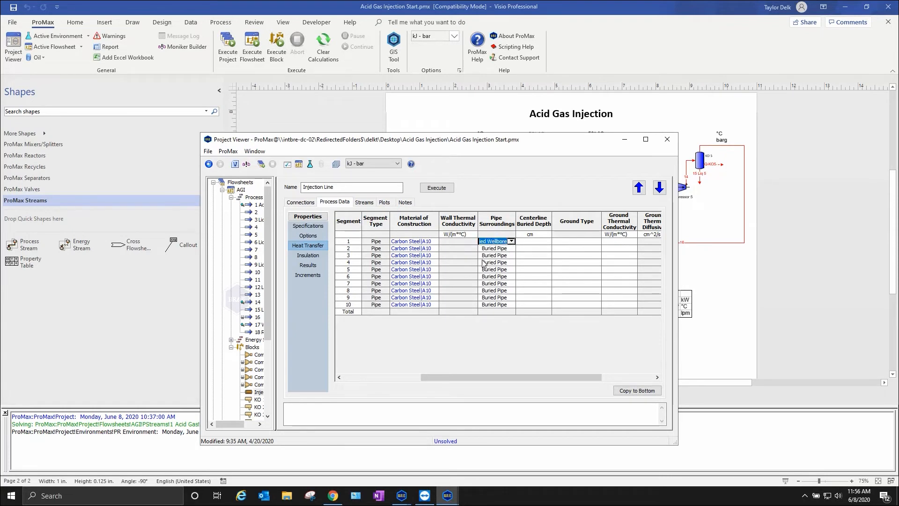
pyautogui.rightClick(489, 228)
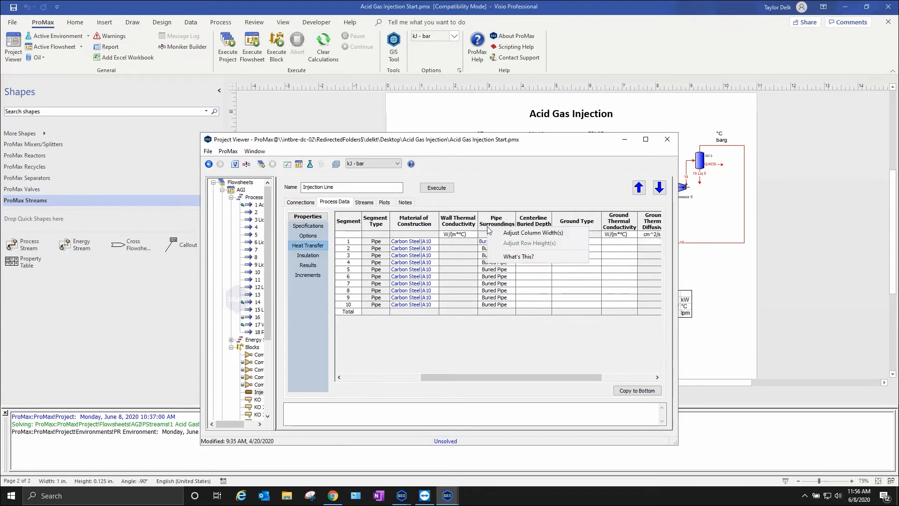
pyautogui.click(508, 257)
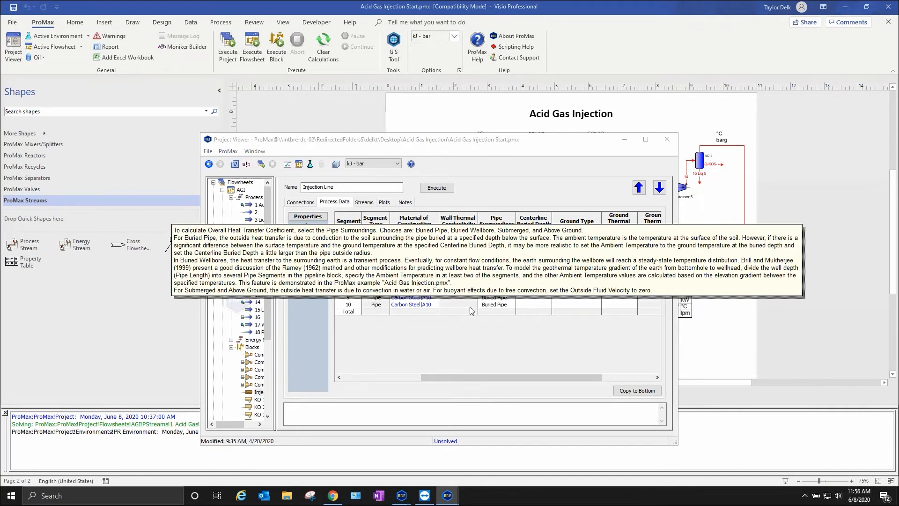
pyautogui.click(553, 344)
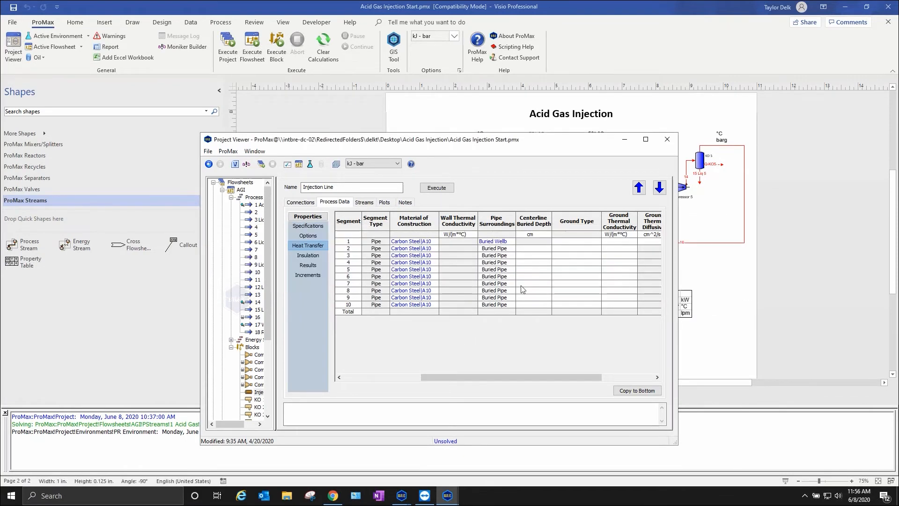
pyautogui.click(496, 241)
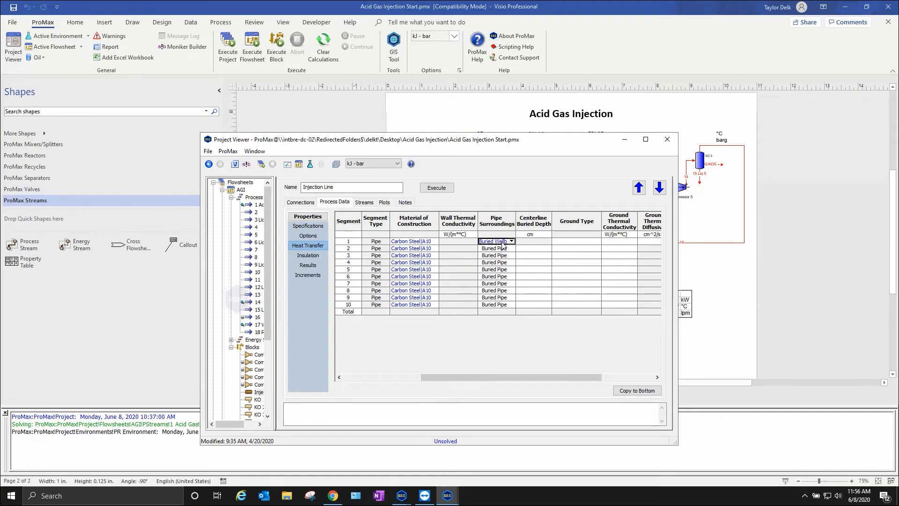
pyautogui.click(637, 391)
# - Set the first Injection Line segment's ground type to Clay, Wet and copy it down to all remaining segments
pyautogui.click(594, 241)
pyautogui.click(597, 241)
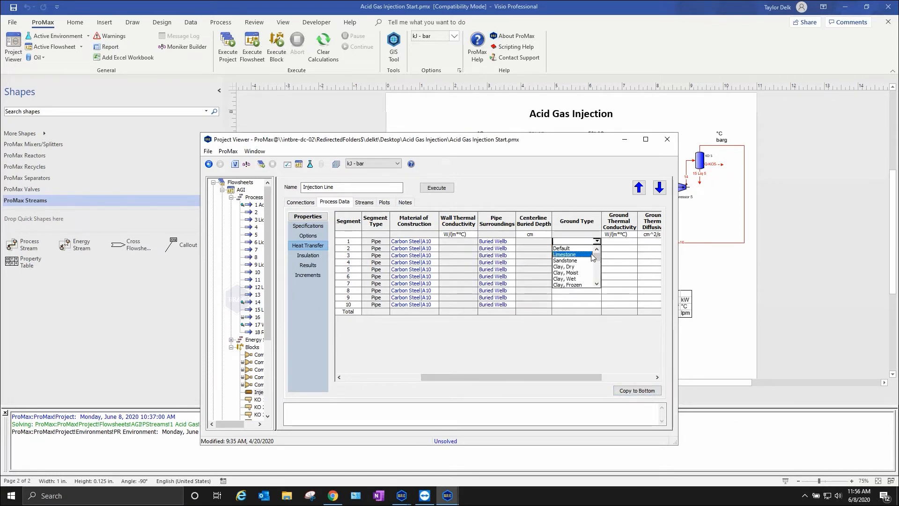
pyautogui.click(572, 279)
pyautogui.click(637, 390)
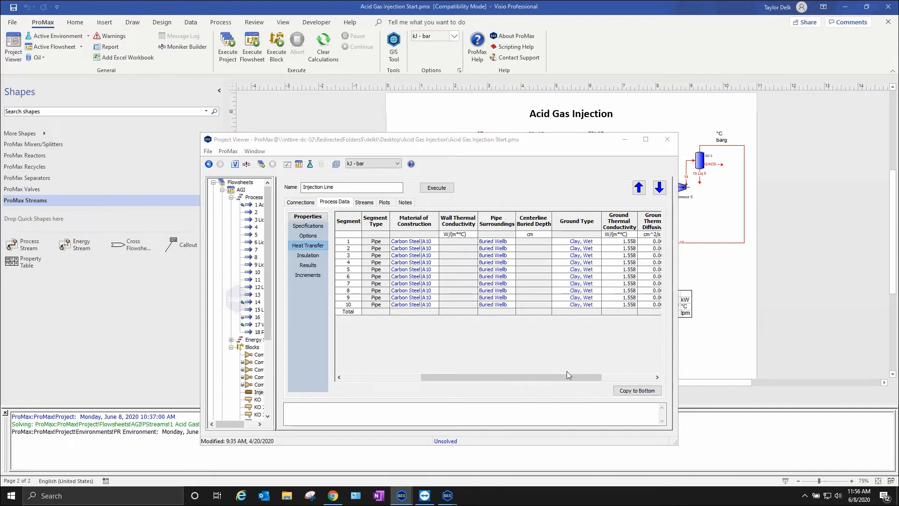
# - Set the first Injection Line segment's well flowing time to 40 days and copy it down to all remaining segments
pyautogui.moveTo(560, 379); pyautogui.dragTo(612, 379)
pyautogui.click(615, 242)
pyautogui.write('40')
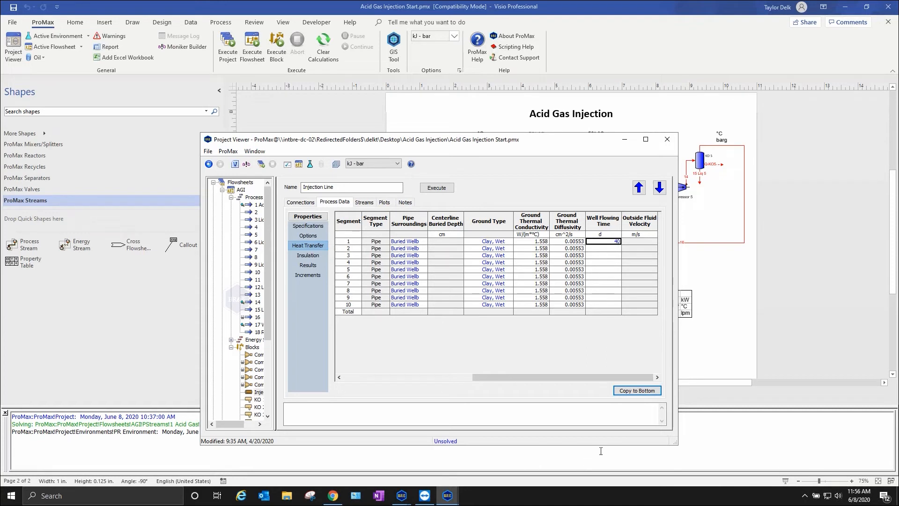
pyautogui.click(637, 391)
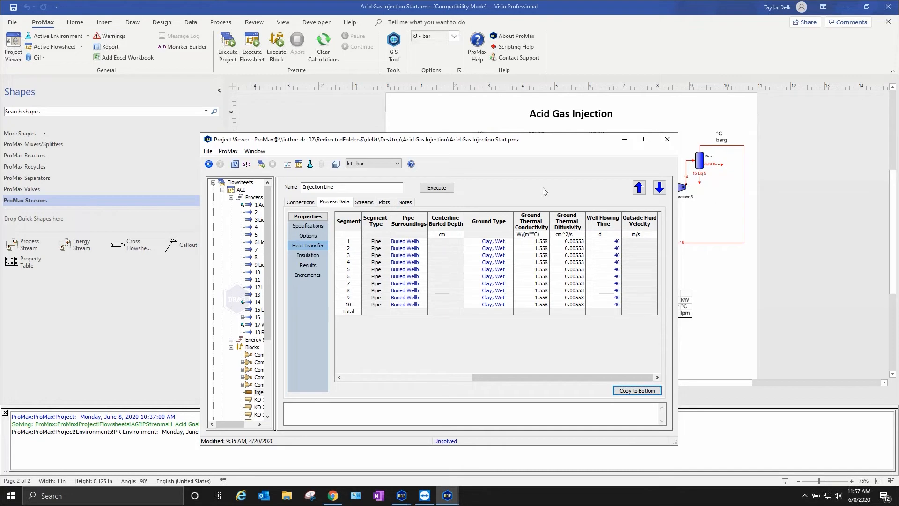
# - Move the Injection Line's properties window clear of the flowsheet and review the heat transfer data of its segments
pyautogui.moveTo(537, 144); pyautogui.dragTo(256, 142)
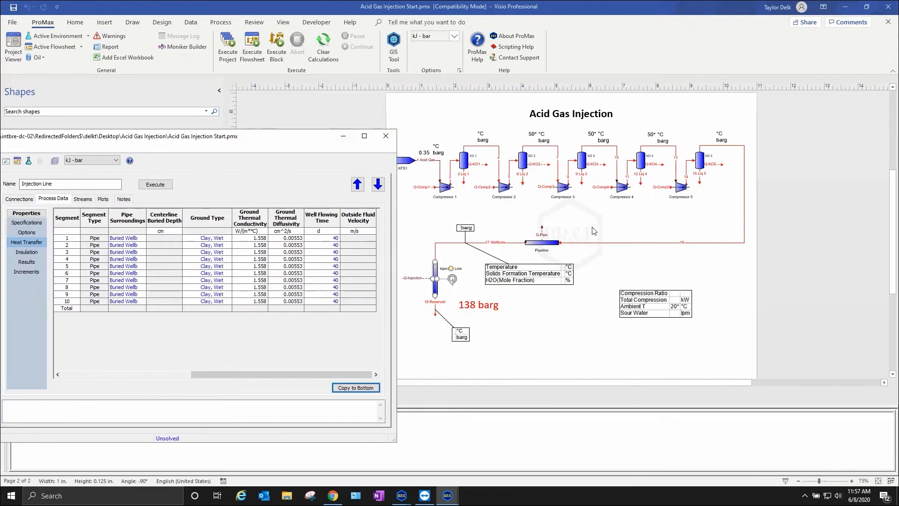
pyautogui.moveTo(528, 243)
pyautogui.moveTo(259, 374); pyautogui.dragTo(78, 365)
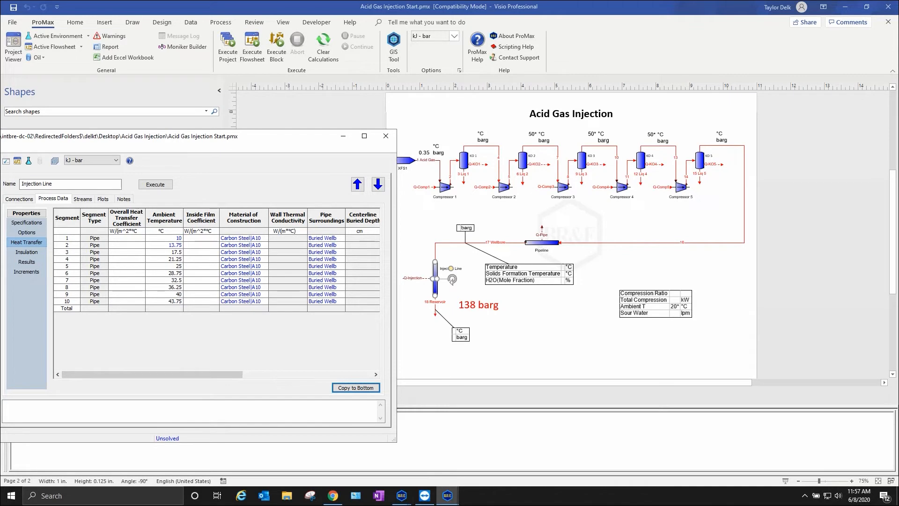
pyautogui.click(530, 339)
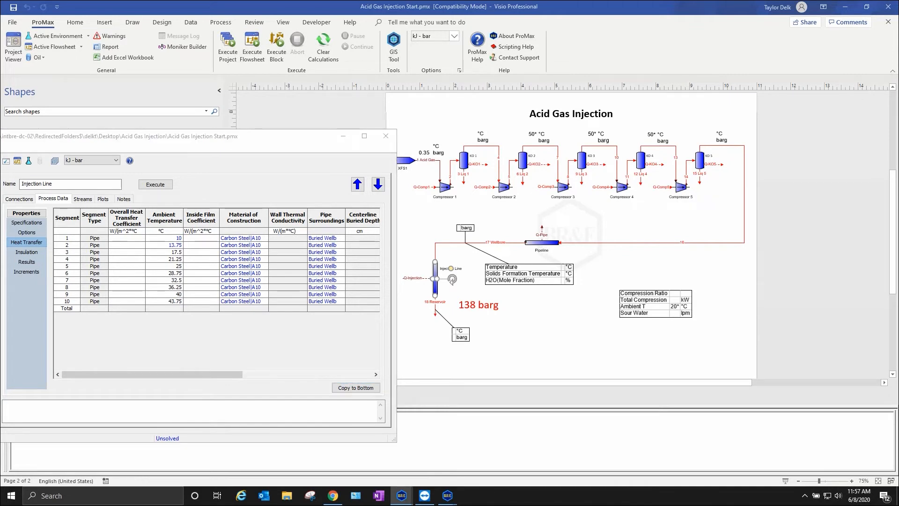
pyautogui.moveTo(133, 375); pyautogui.dragTo(261, 374)
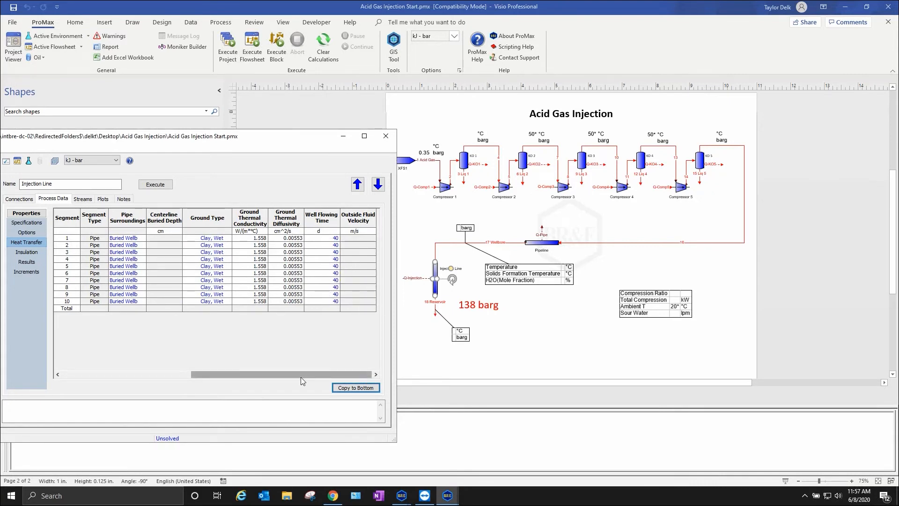
# - Read the built-in help for Well Flowing Time and recheck the ambient temperatures of the Injection Line segments
pyautogui.rightClick(322, 216)
pyautogui.click(341, 251)
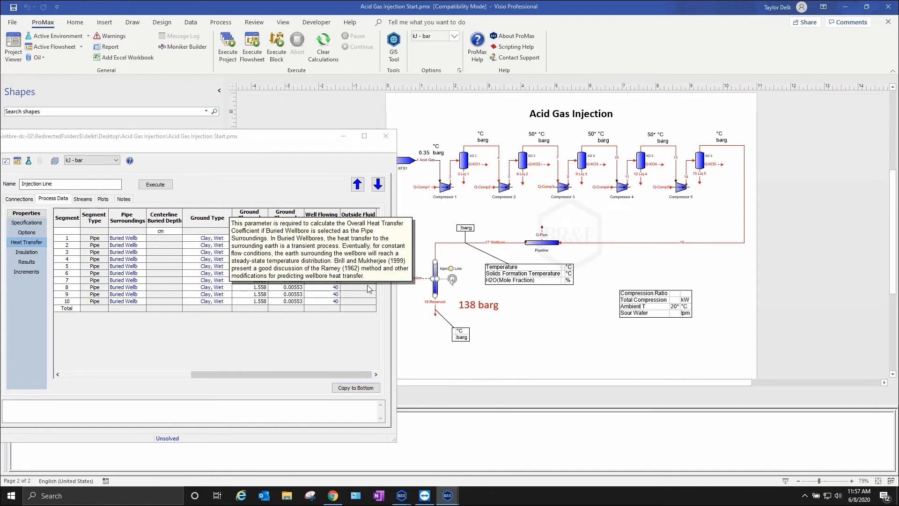
pyautogui.click(369, 308)
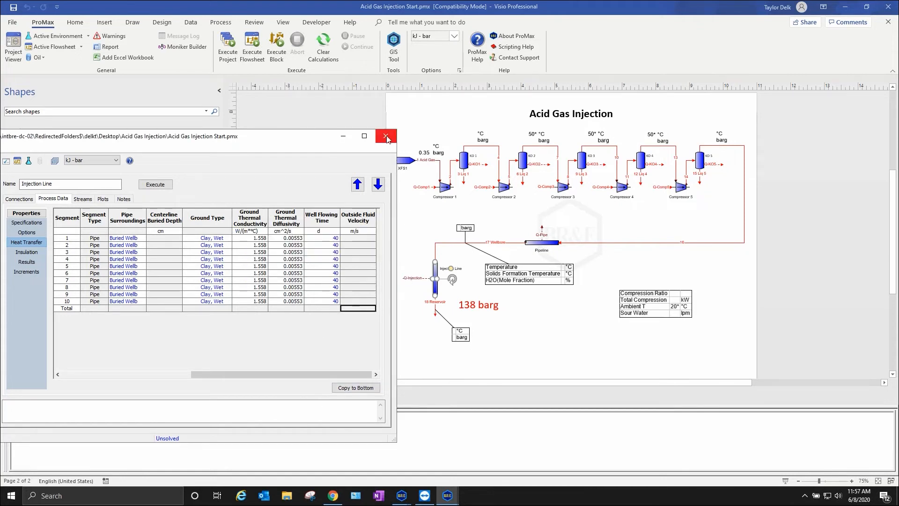
pyautogui.moveTo(281, 374); pyautogui.dragTo(120, 370)
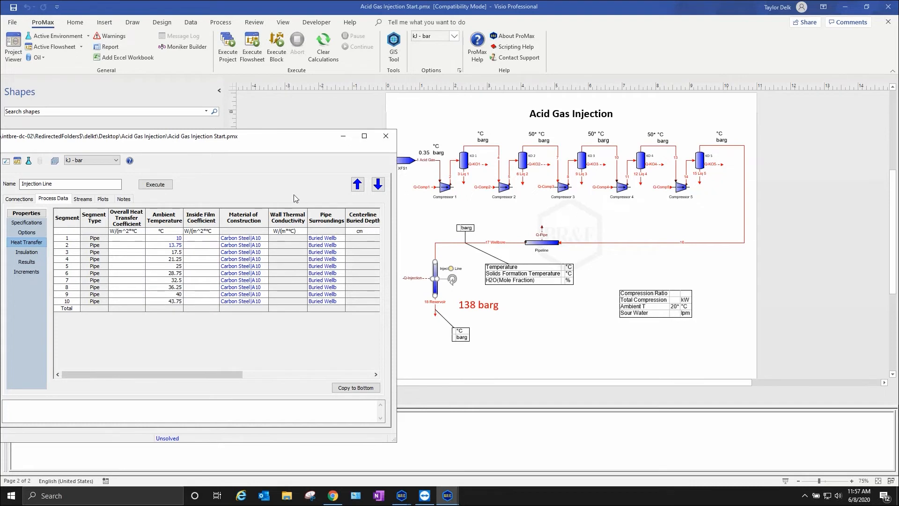
# - Close the Injection Line's properties and examine the 1 Acid Gas stream feeding Compressor 1
pyautogui.click(386, 136)
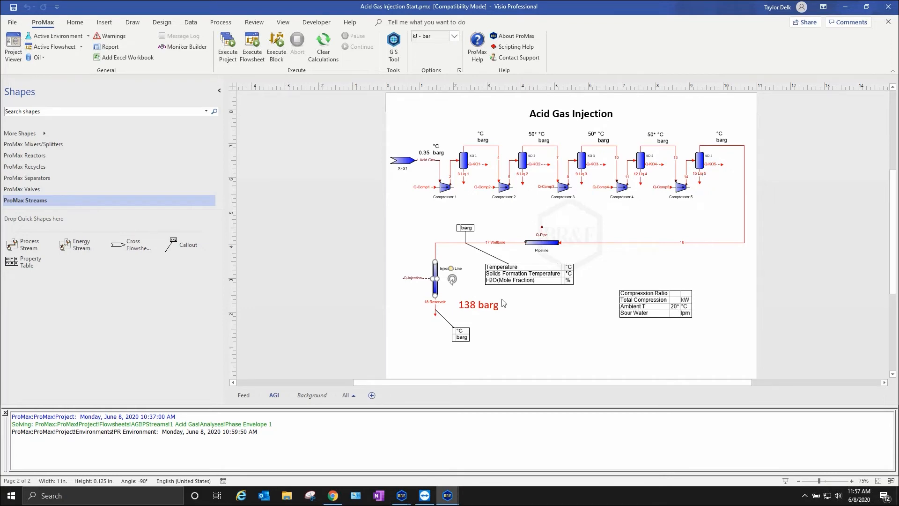
pyautogui.scroll(3, 440, 162)
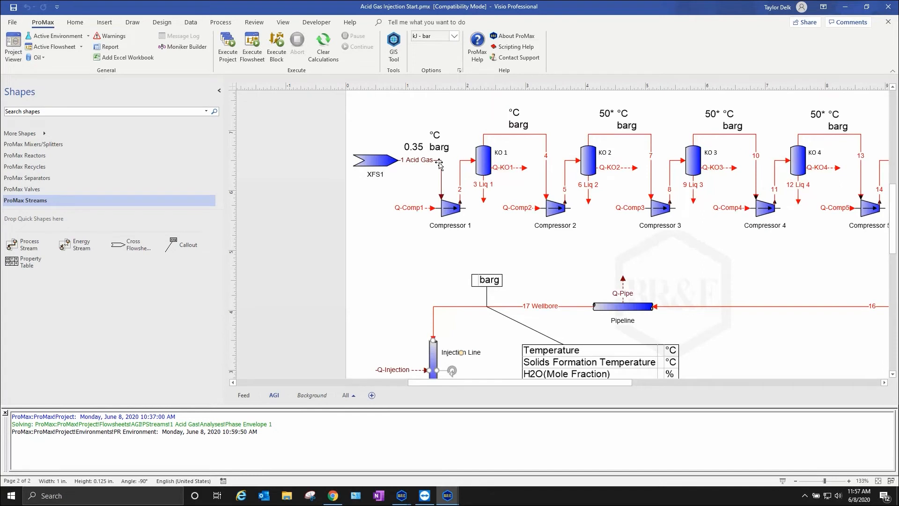
pyautogui.scroll(2, 439, 162)
pyautogui.click(444, 176)
pyautogui.click(406, 210)
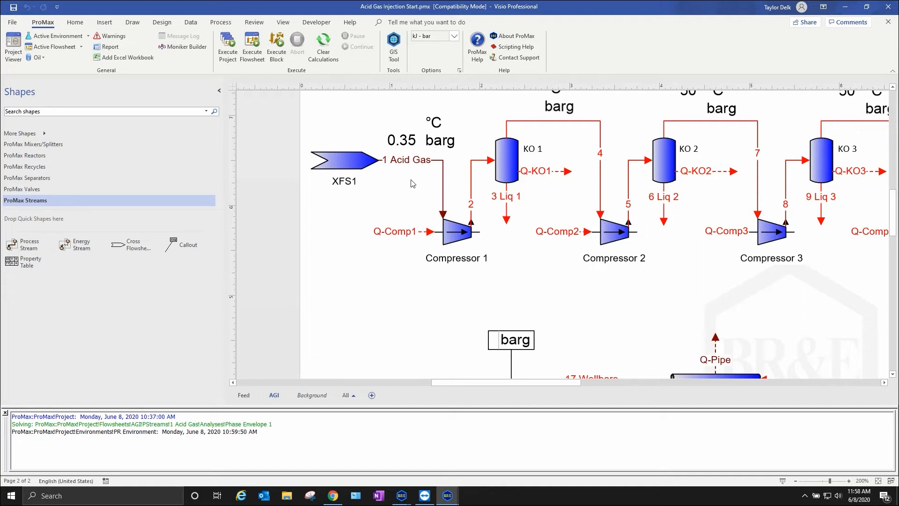
# - Review the mole fraction composition of the 1 Dry Acid Gas stream on the Feed flowsheet
pyautogui.click(244, 395)
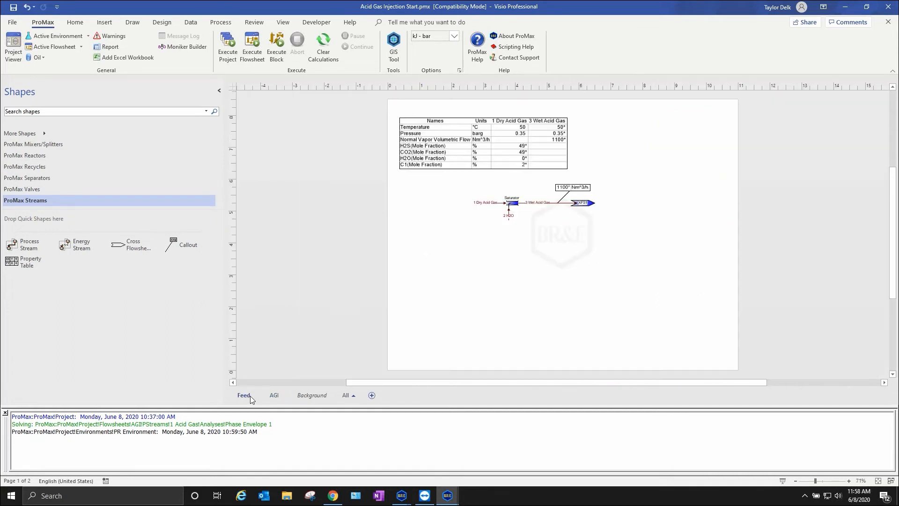
pyautogui.doubleClick(491, 205)
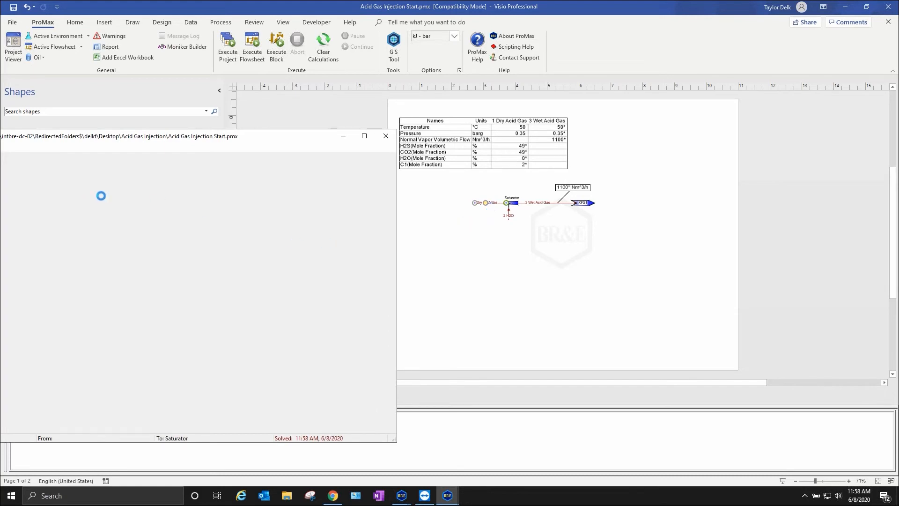
pyautogui.click(46, 199)
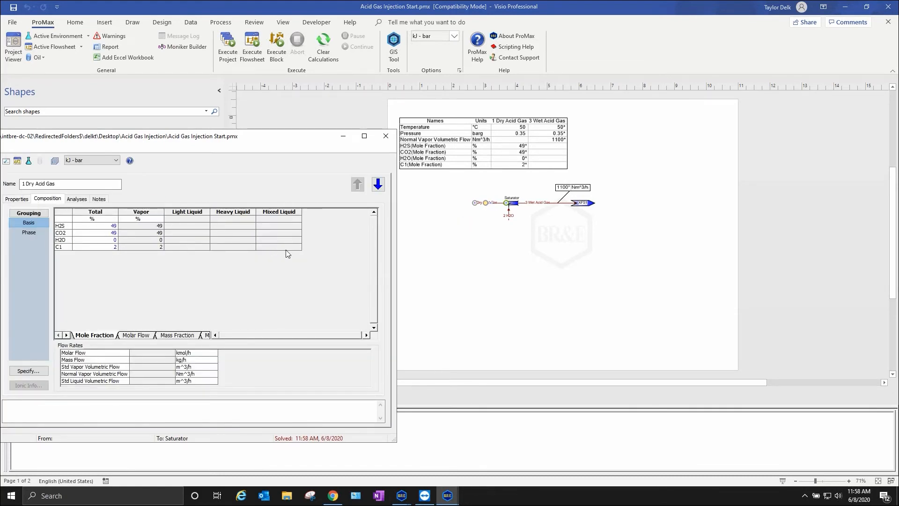
pyautogui.click(65, 240)
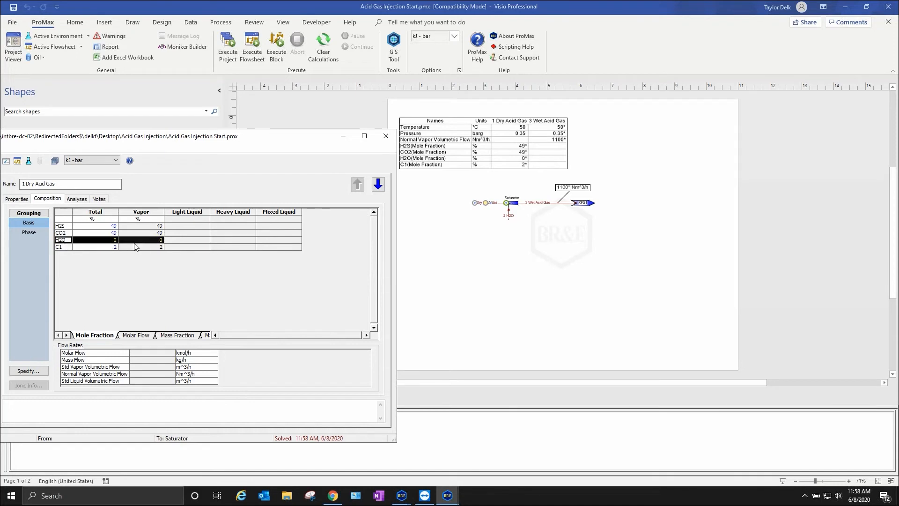
pyautogui.click(386, 135)
# - Execute the Feed flowsheet and return to the AGI flowsheet
pyautogui.scroll(4, 554, 220)
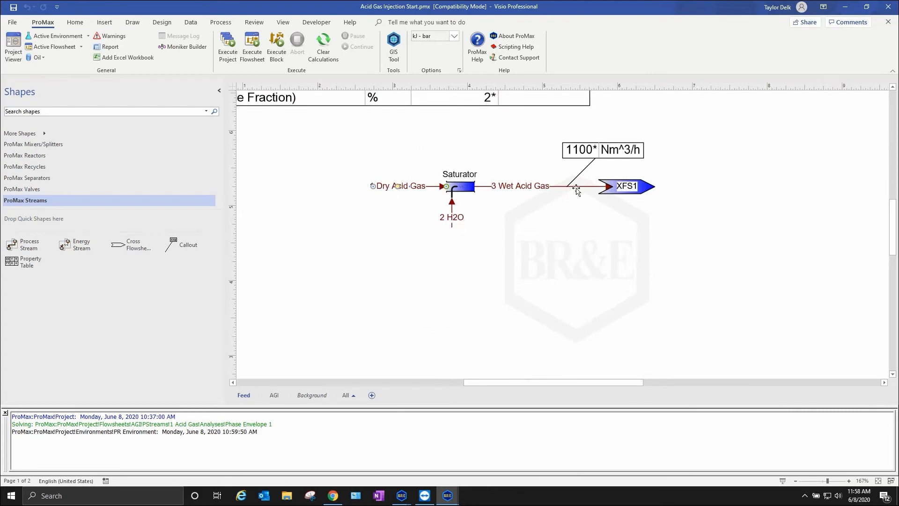
pyautogui.click(258, 54)
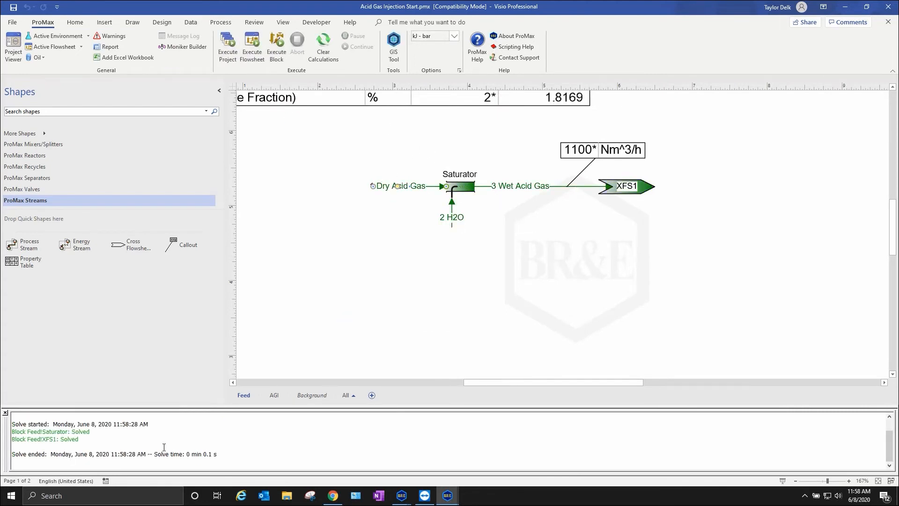
pyautogui.click(274, 395)
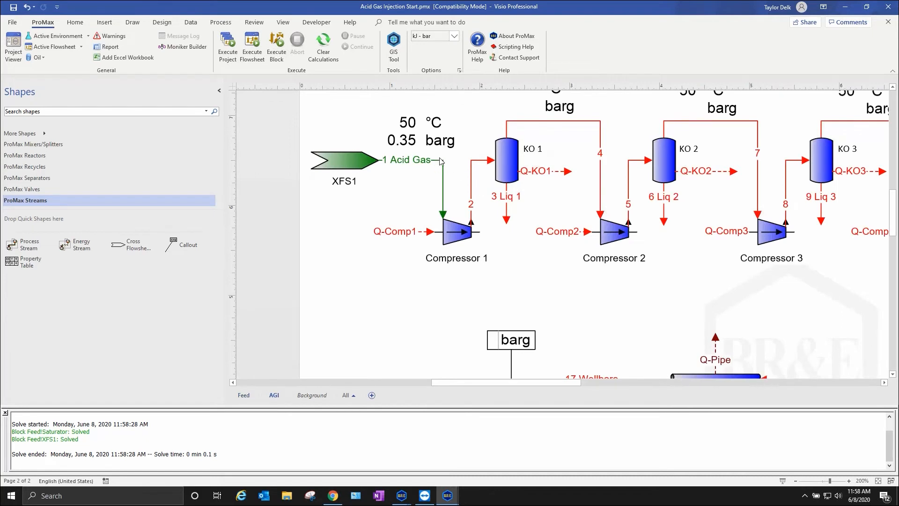
# - Set the polytropic efficiency of Compressor 1 to 75 % in its process data
pyautogui.scroll(-3, 559, 270)
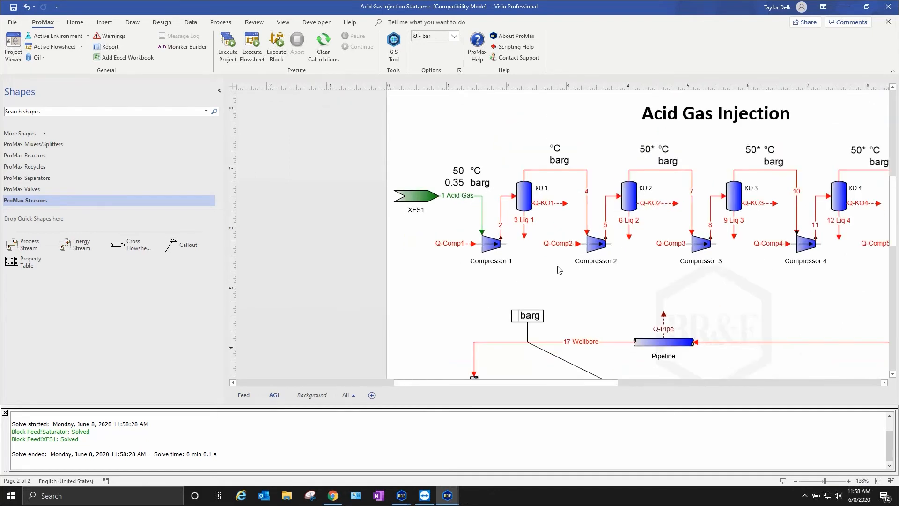
pyautogui.hscroll(2, 625, 300)
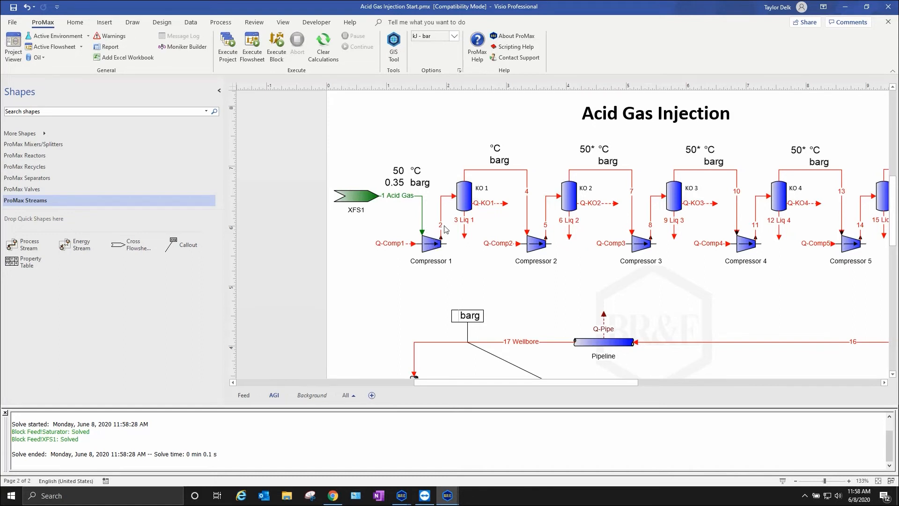
pyautogui.doubleClick(426, 246)
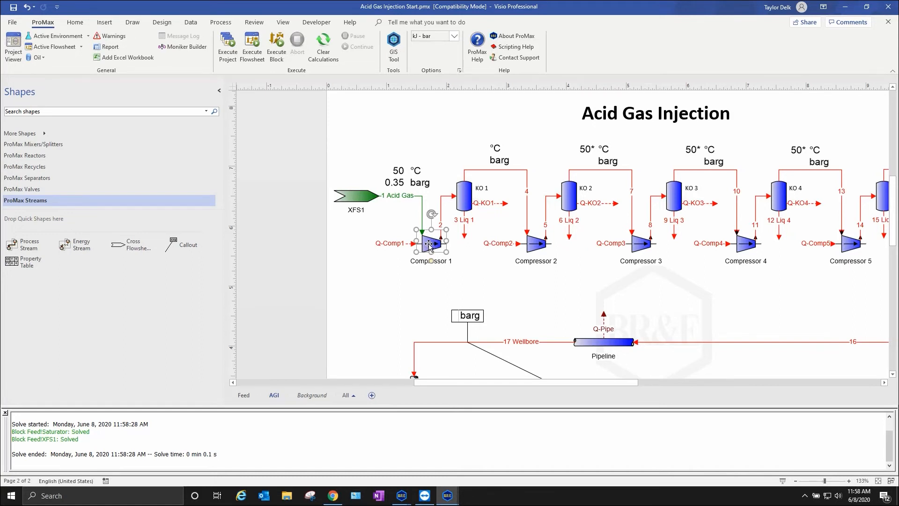
pyautogui.click(55, 199)
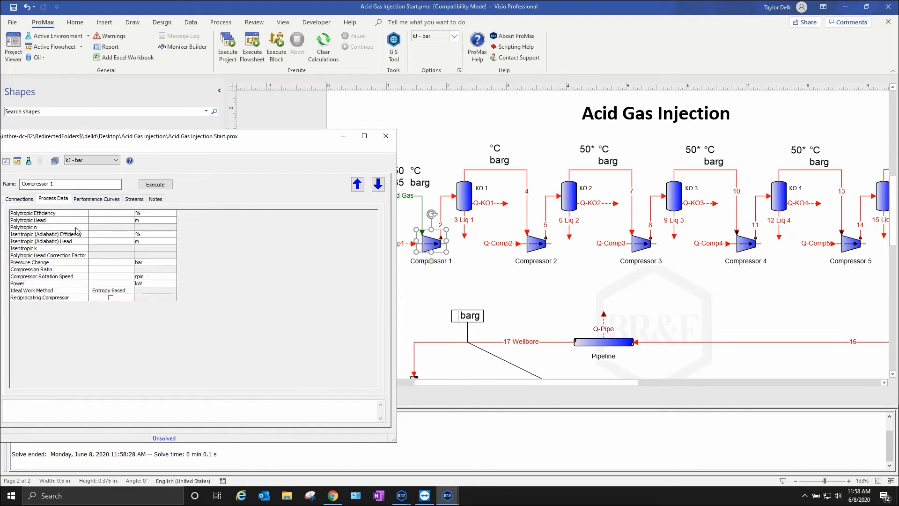
pyautogui.click(109, 213)
pyautogui.write('75')
pyautogui.press('Return')
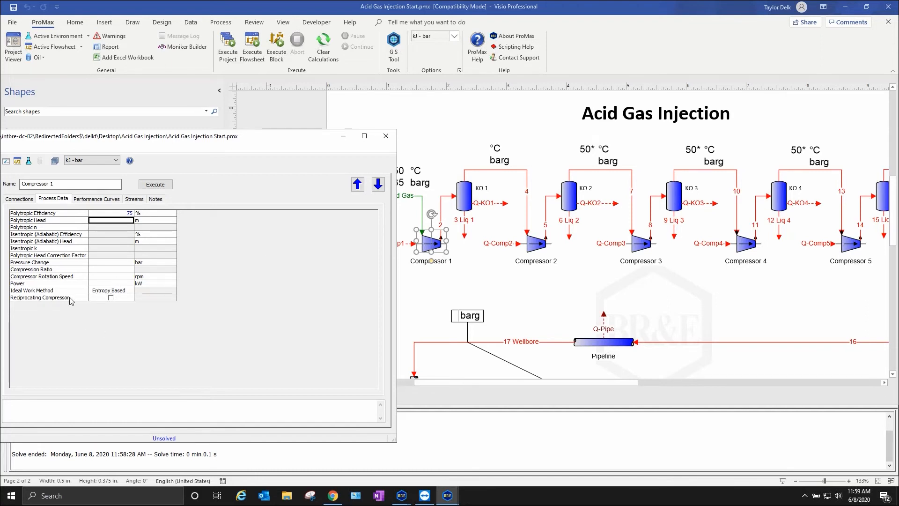
# - Set Compressor 1's compression ratio to 2 and execute the block on its own
pyautogui.click(73, 264)
pyautogui.click(70, 271)
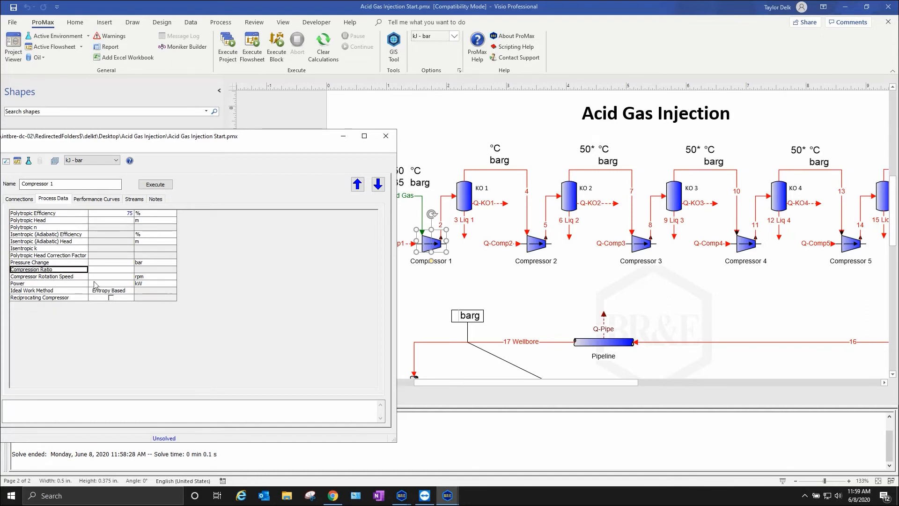
pyautogui.click(110, 271)
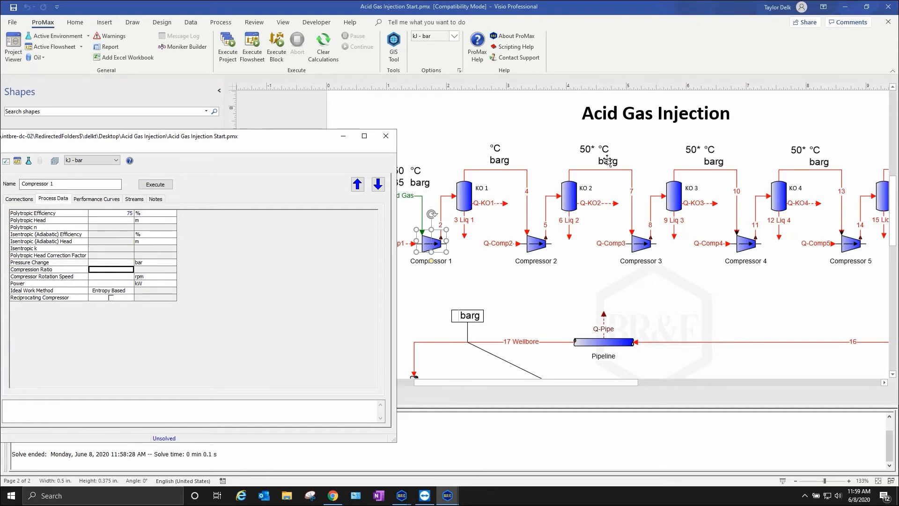
pyautogui.write('2')
pyautogui.press('Return')
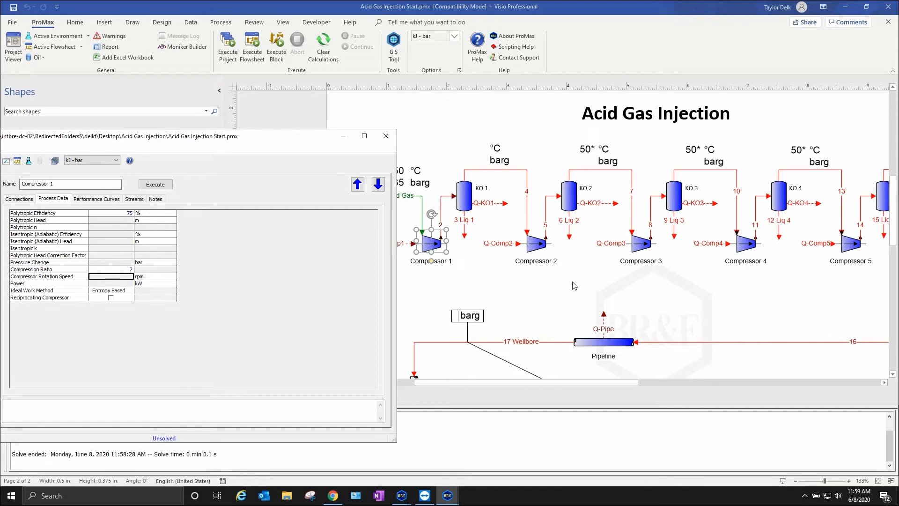
pyautogui.click(385, 136)
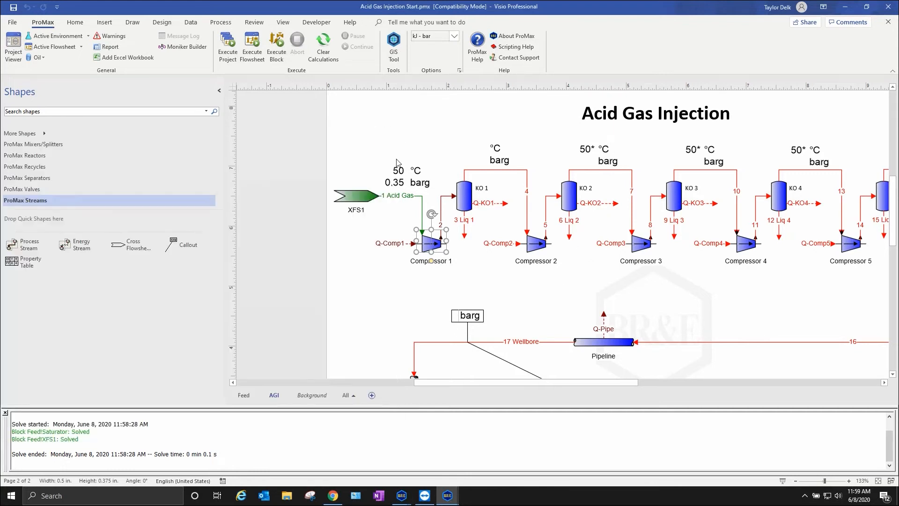
pyautogui.click(277, 58)
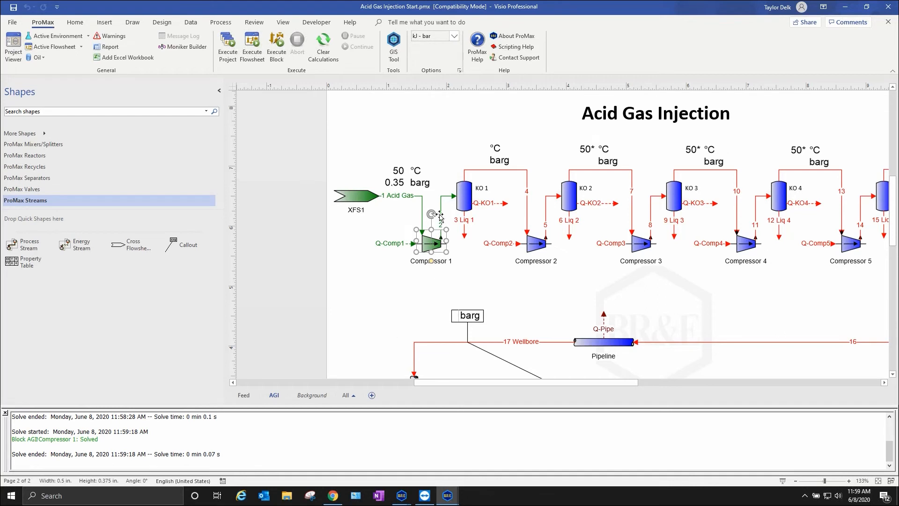
# - Set the temperature of stream 4, between KO 1 and Compressor 2, to 50 °C
pyautogui.moveTo(442, 209)
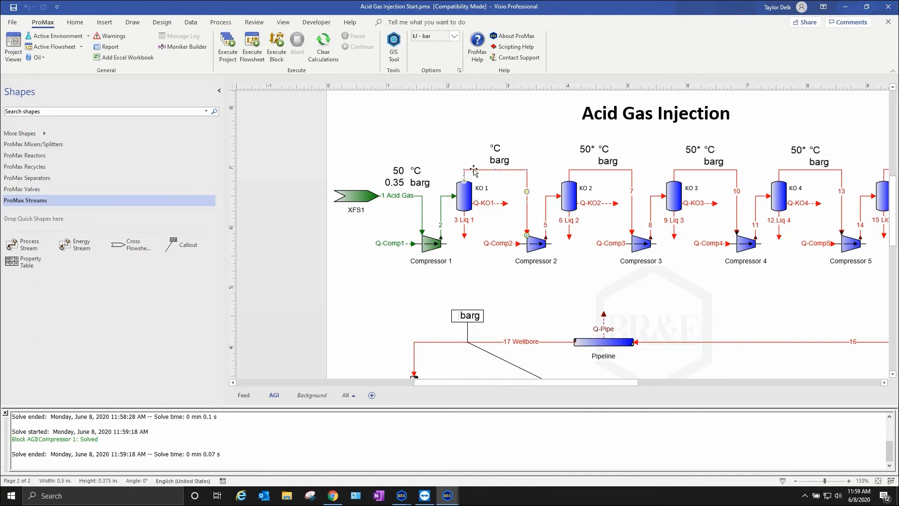
pyautogui.doubleClick(506, 170)
pyautogui.click(138, 218)
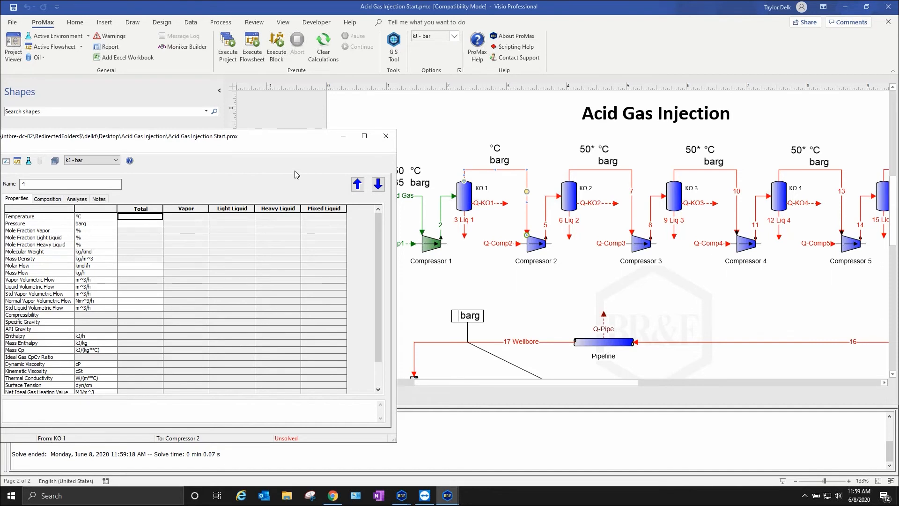
pyautogui.write('50')
pyautogui.press('Return')
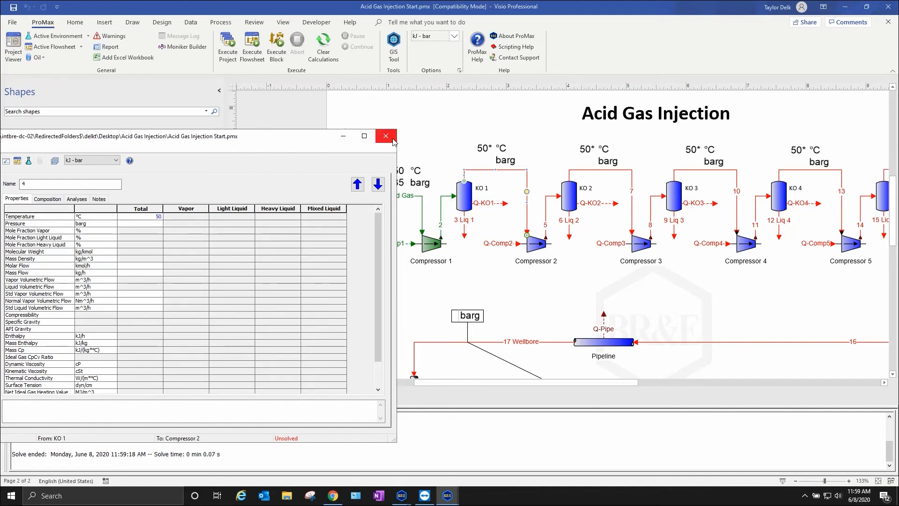
pyautogui.click(385, 136)
# - Set the pressure drop of the KO 1 separator to 0 bar in its process data
pyautogui.doubleClick(469, 197)
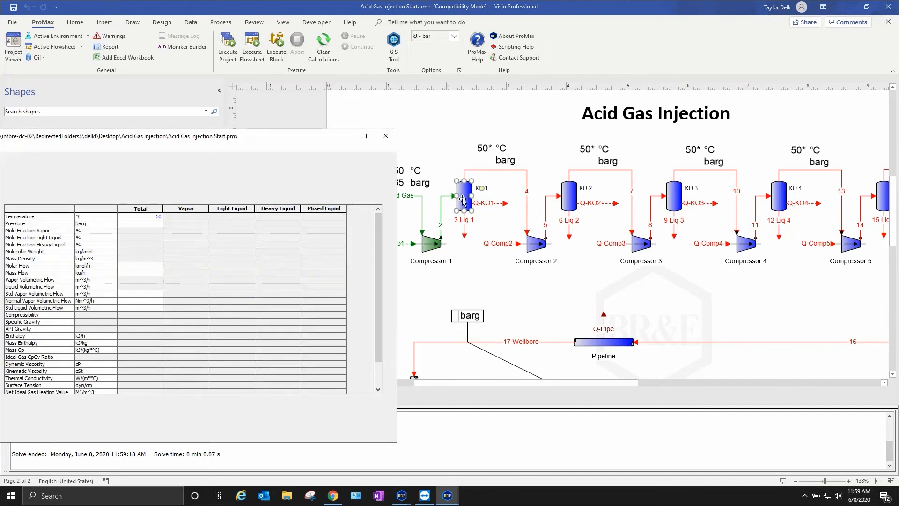
pyautogui.click(53, 199)
pyautogui.click(157, 232)
pyautogui.write('0')
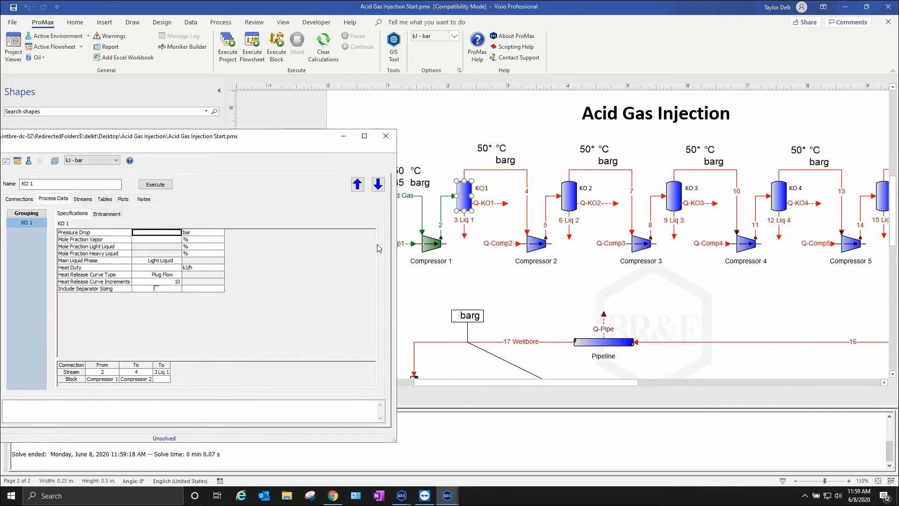
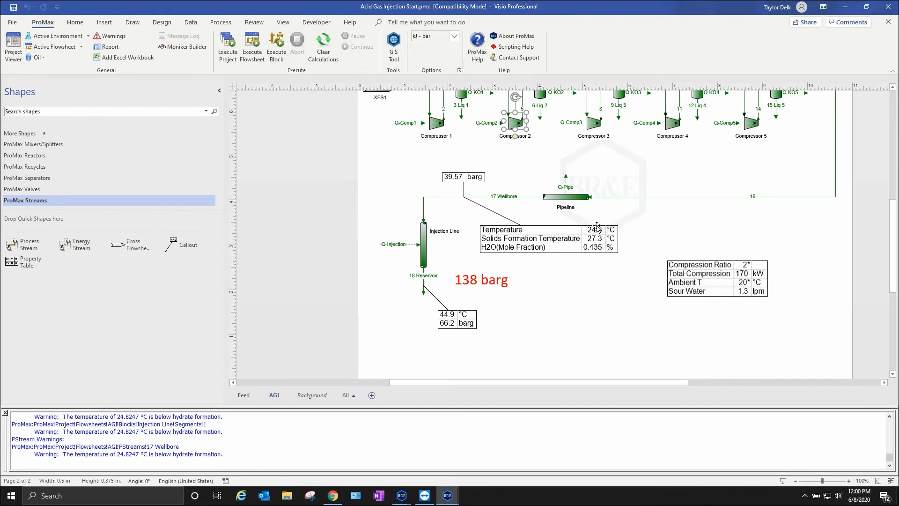
# - Review the solver warnings for the pipeline and injection line and compare the reservoir pressure with the 138 barg target
pyautogui.moveTo(223, 459)
pyautogui.mouseDown()
pyautogui.moveTo(56, 409)
pyautogui.moveTo(28, 423)
pyautogui.moveTo(25, 460)
pyautogui.moveTo(167, 454)
pyautogui.moveTo(223, 464)
pyautogui.mouseUp()
pyautogui.click(222, 464)
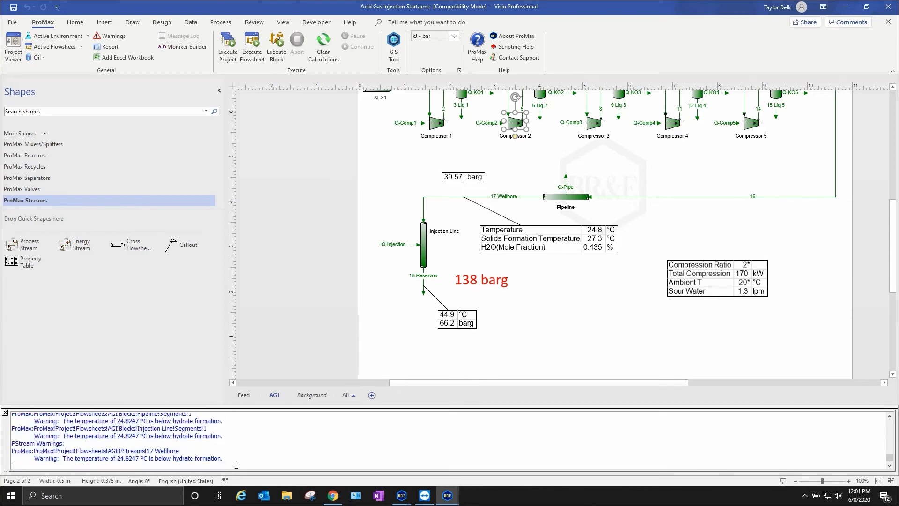
pyautogui.click(604, 338)
pyautogui.scroll(2, 605, 338)
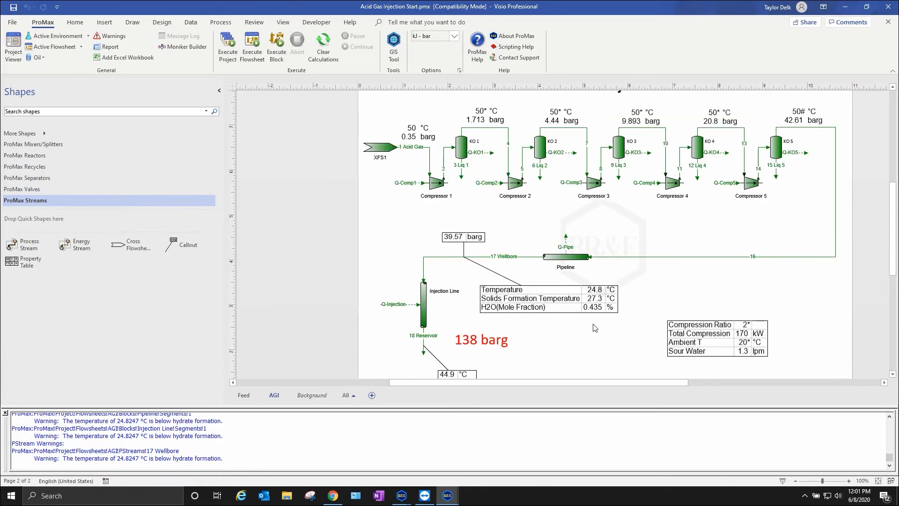
pyautogui.scroll(-2, 637, 327)
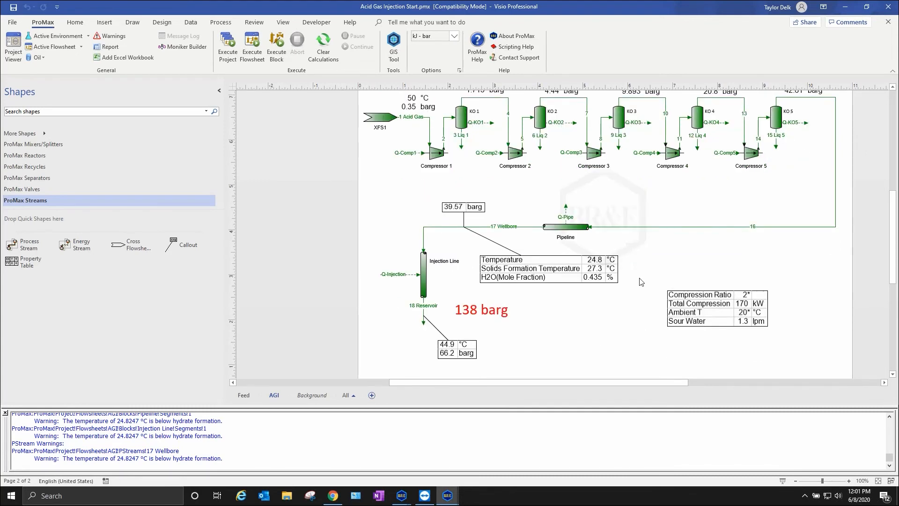
pyautogui.click(438, 323)
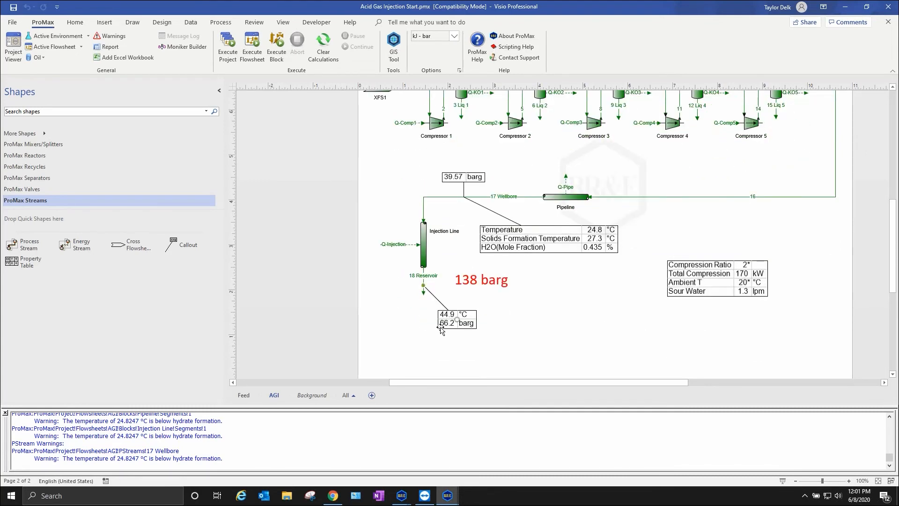
pyautogui.click(507, 343)
pyautogui.scroll(4, 603, 361)
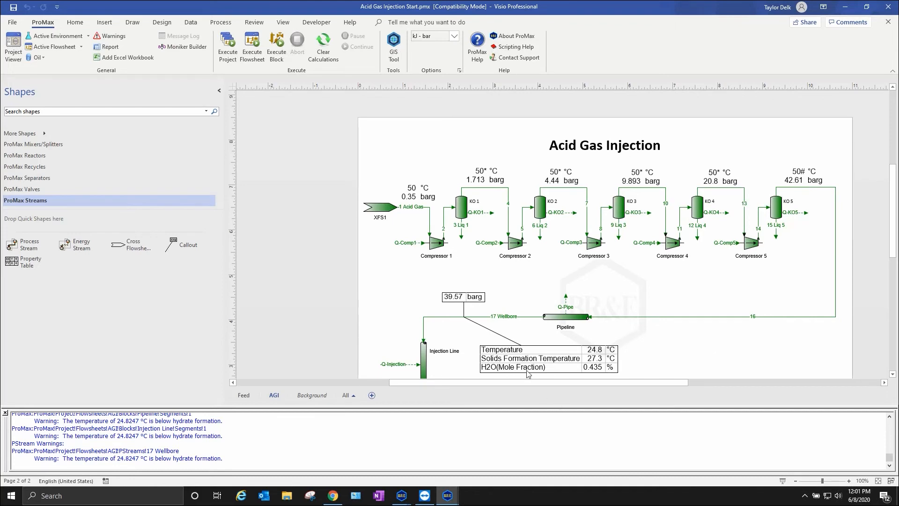
pyautogui.scroll(-2, 729, 340)
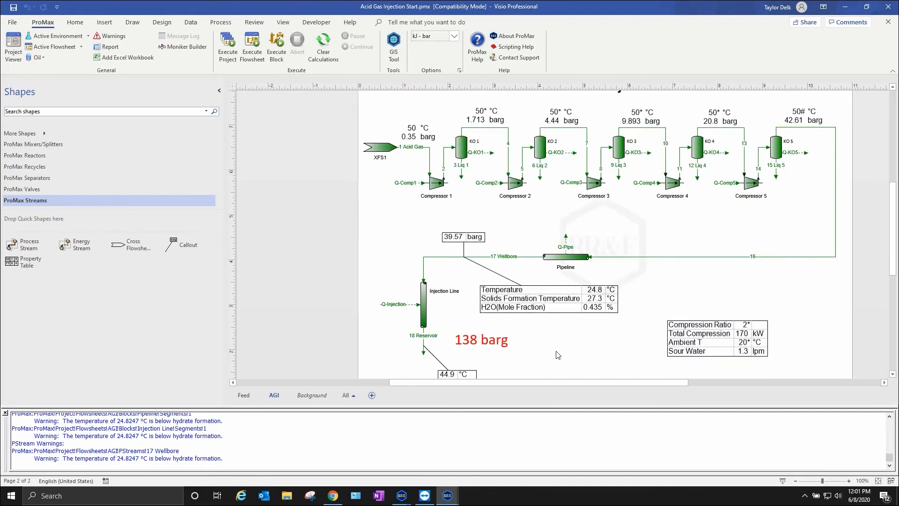
pyautogui.scroll(-2, 558, 355)
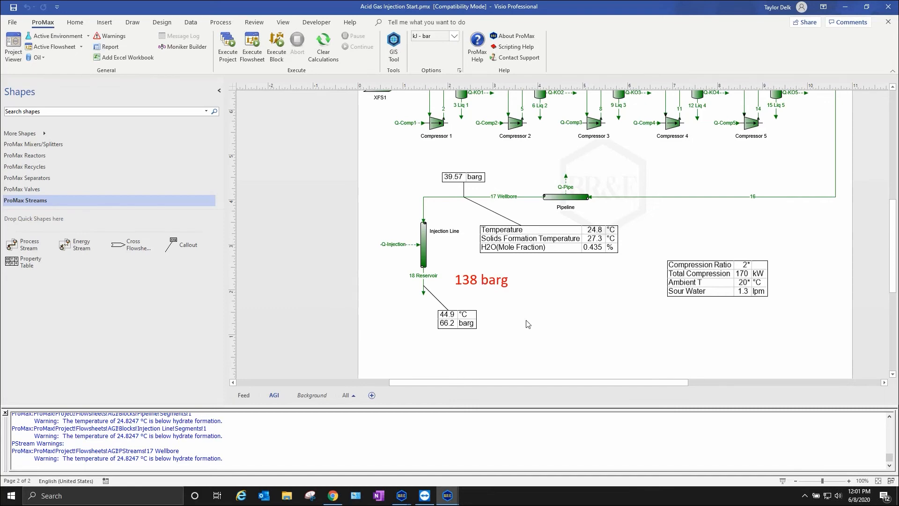
pyautogui.scroll(2, 527, 324)
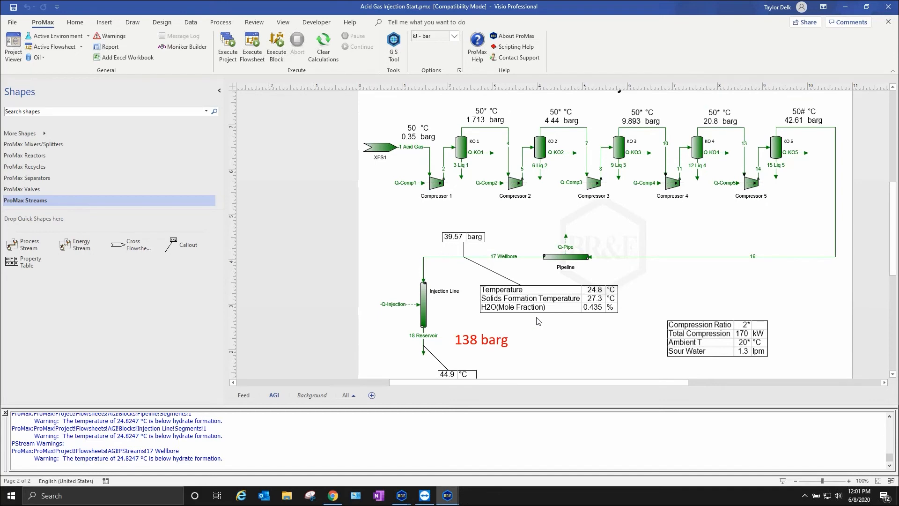
# - Create a simple solver on the compression ratio of Compressor 1 from its process data
pyautogui.doubleClick(436, 183)
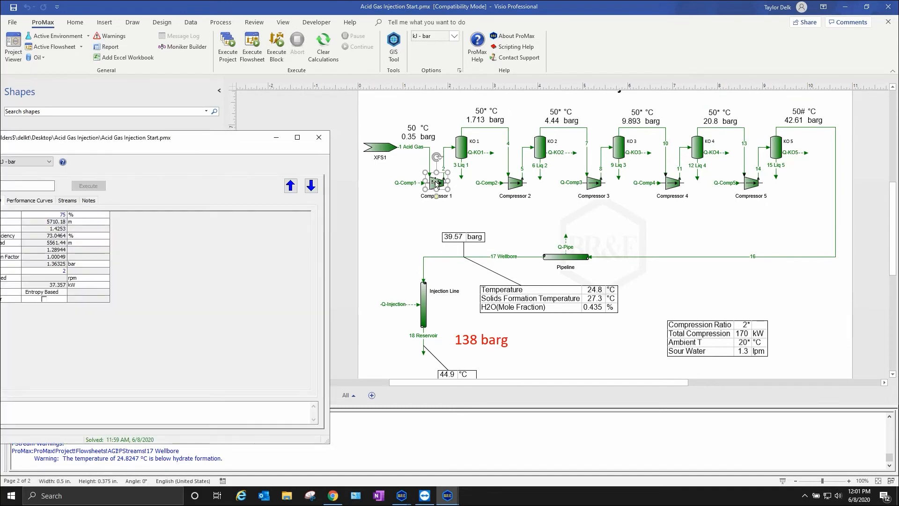
pyautogui.moveTo(228, 145); pyautogui.dragTo(258, 121)
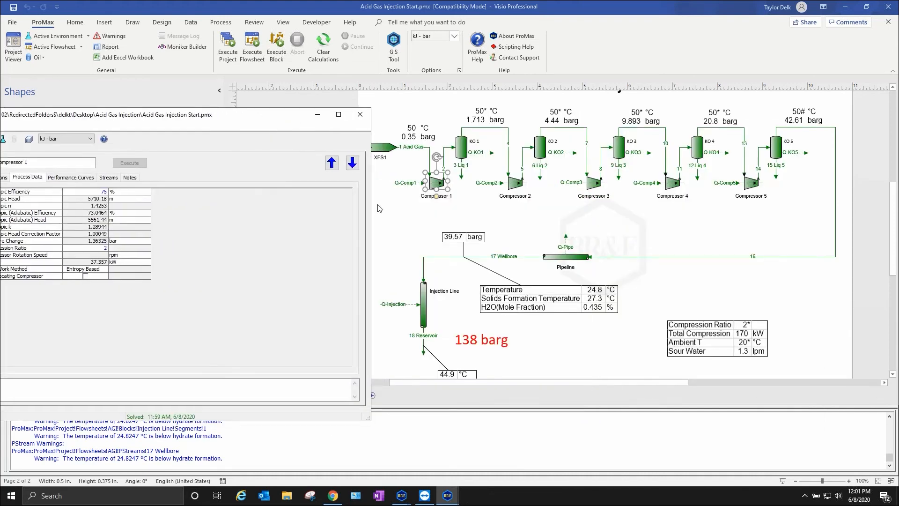
pyautogui.moveTo(372, 206); pyautogui.dragTo(313, 207)
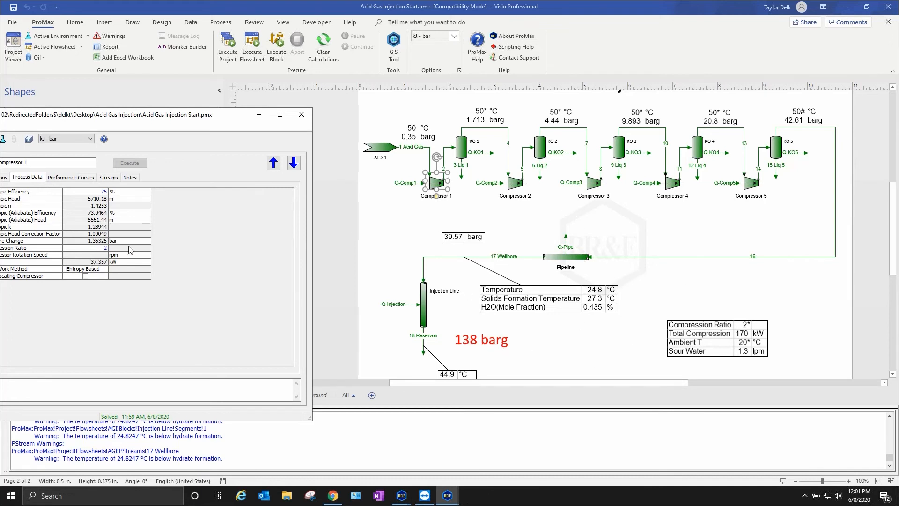
pyautogui.rightClick(83, 247)
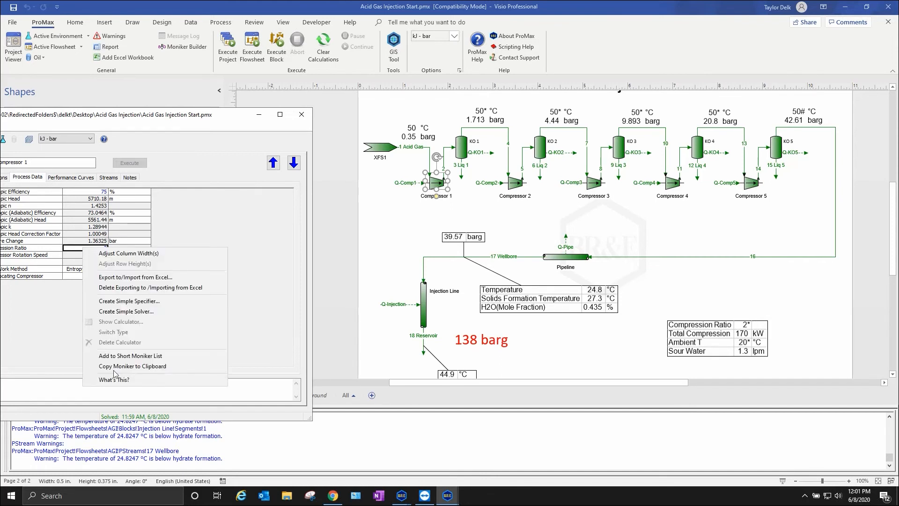
pyautogui.click(161, 311)
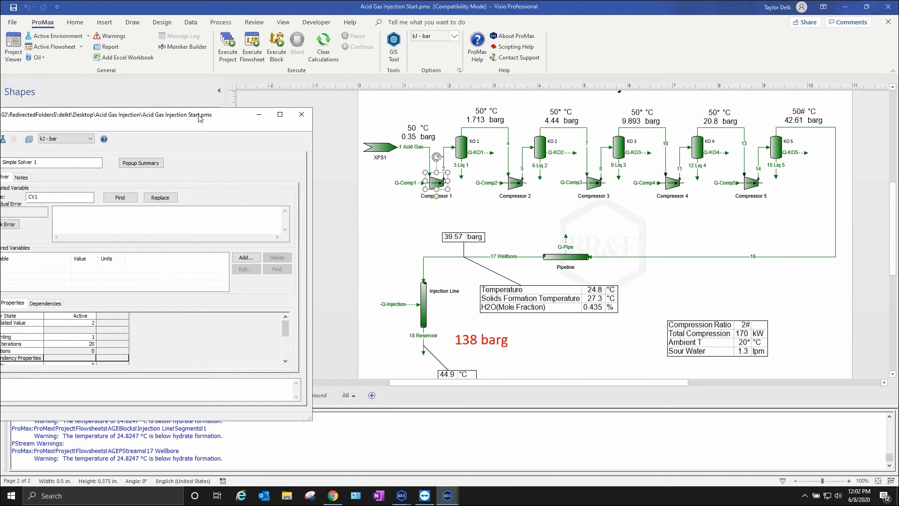
pyautogui.moveTo(200, 117); pyautogui.dragTo(266, 155)
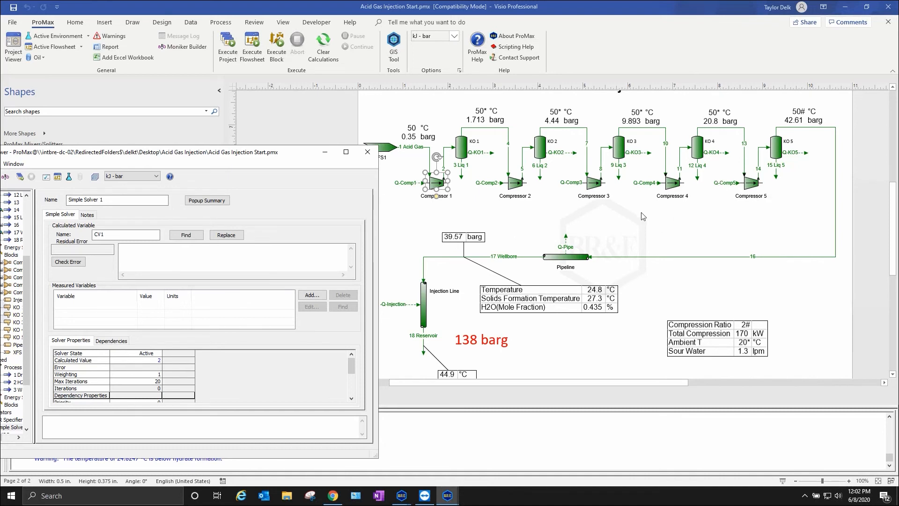
# - Rename the new simple solver as Compression Ratio Solver
pyautogui.tripleClick(129, 199)
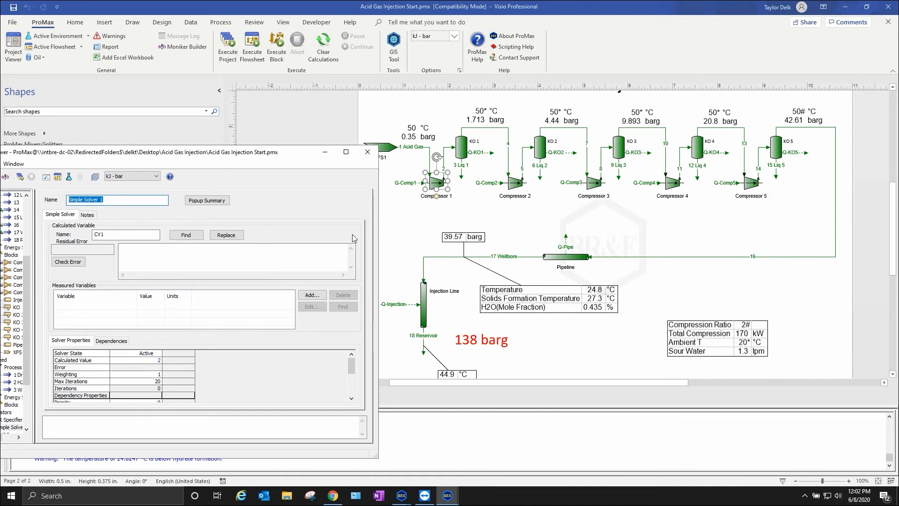
pyautogui.write('Compression Ratio Solver')
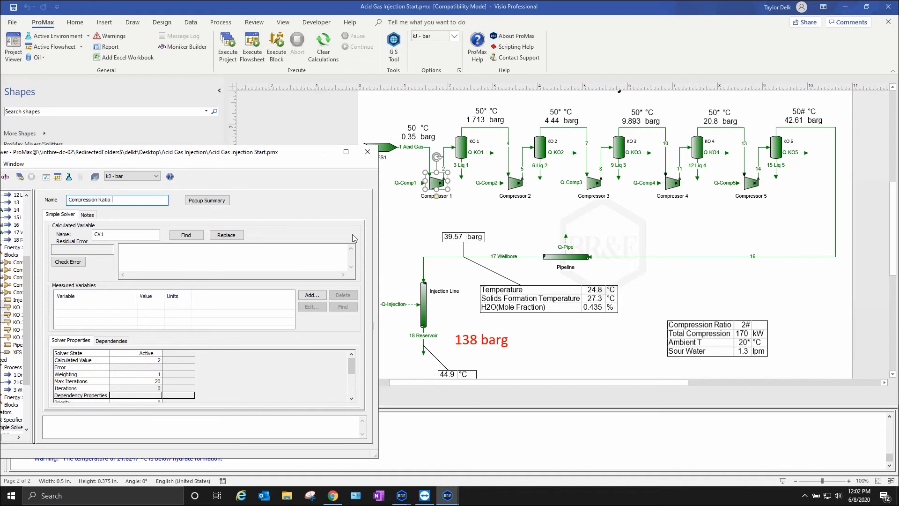
# - Write the solver's residual error expression as the two lines respress=138barg and respress-138=0
pyautogui.press('Tab')
pyautogui.press('Tab')
pyautogui.press('Tab')
pyautogui.press('Tab')
pyautogui.press('Tab')
pyautogui.press('Tab')
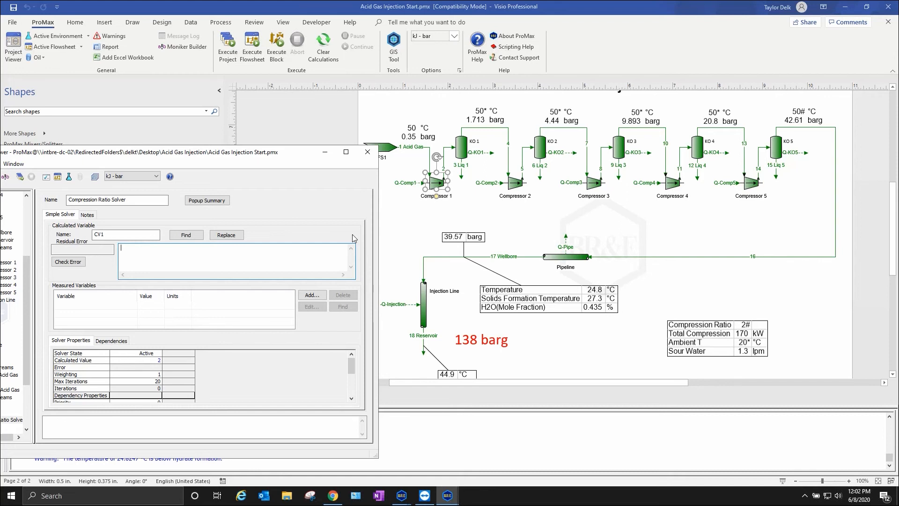
pyautogui.write('res')
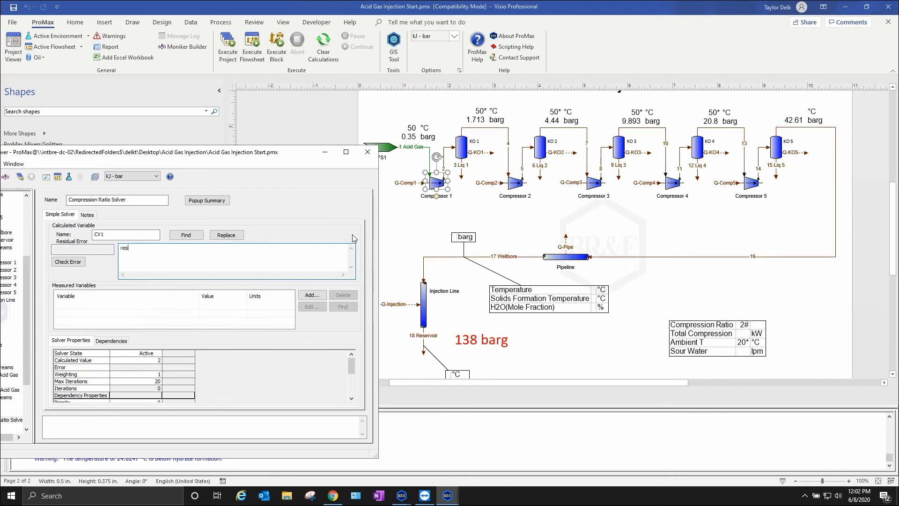
pyautogui.write('press=138barg')
pyautogui.press('Return')
pyautogui.write('respress-138=0')
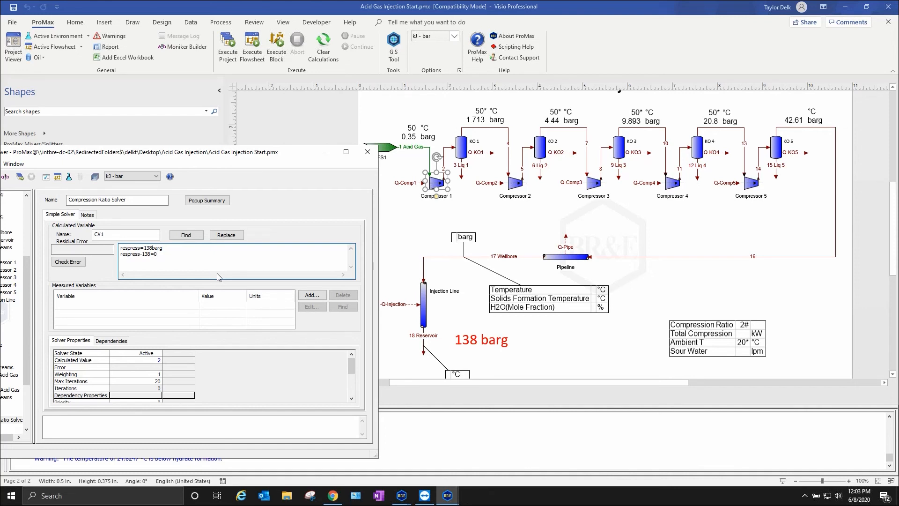
# - Reduce the residual error expression to the single term respress-138, removing the example line and the equals-zero part
pyautogui.press('BackSpace')
pyautogui.press('BackSpace')
pyautogui.hotkey('shift', 'Home')
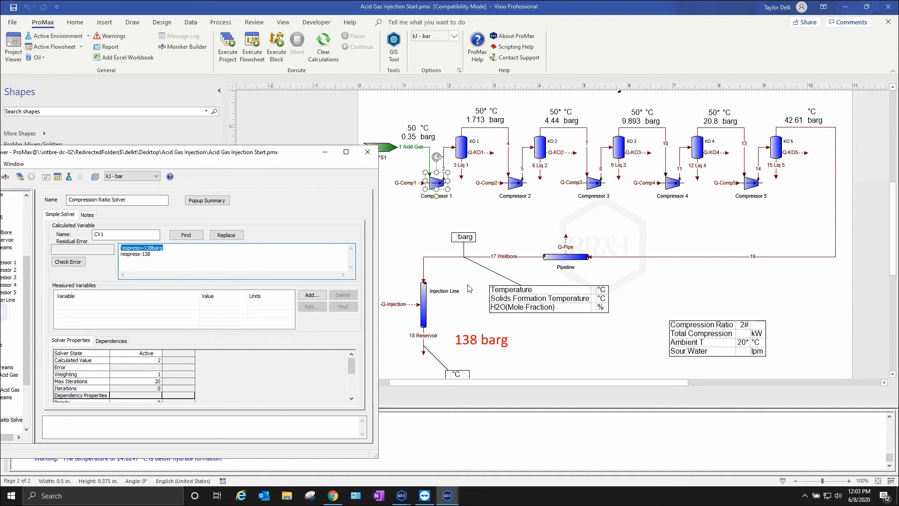
pyautogui.press('BackSpace')
pyautogui.press('Delete')
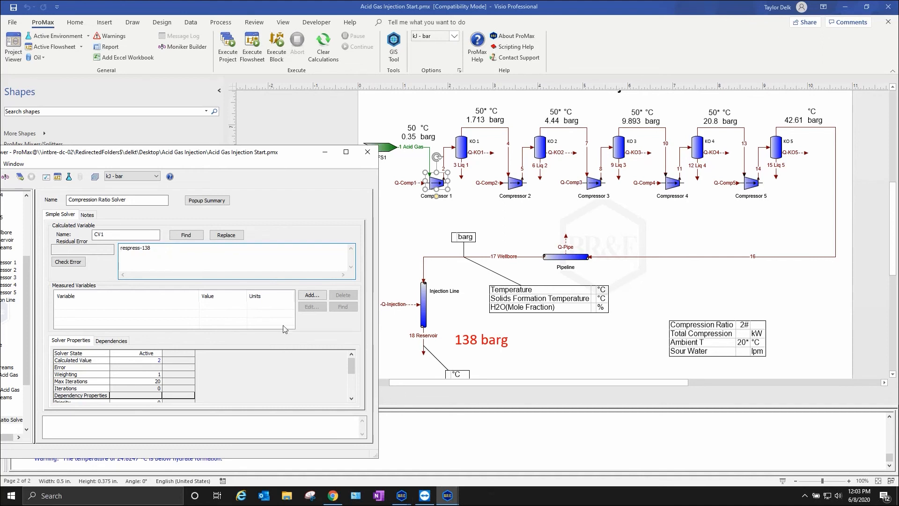
# - Start adding a measured variable and choose the total-phase Pressure property of stream 18 Reservoir in the AGI flowsheet
pyautogui.click(312, 296)
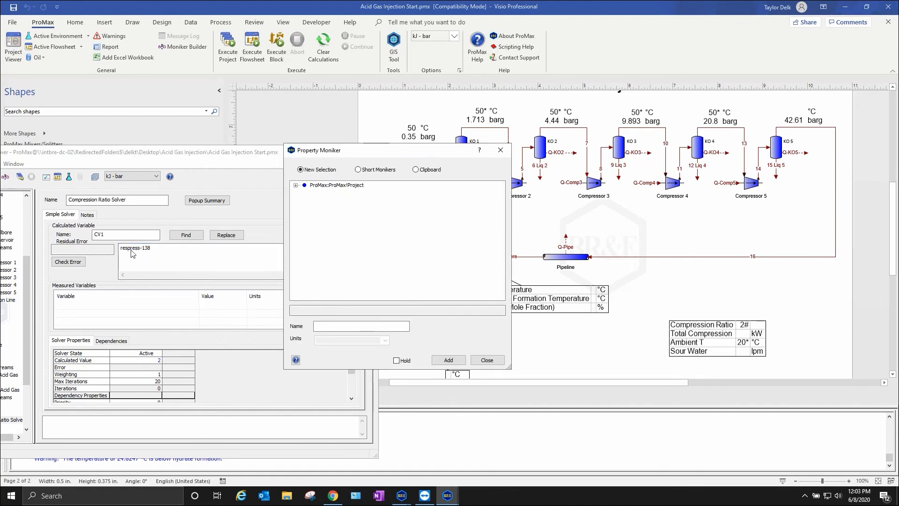
pyautogui.moveTo(424, 156); pyautogui.dragTo(678, 134)
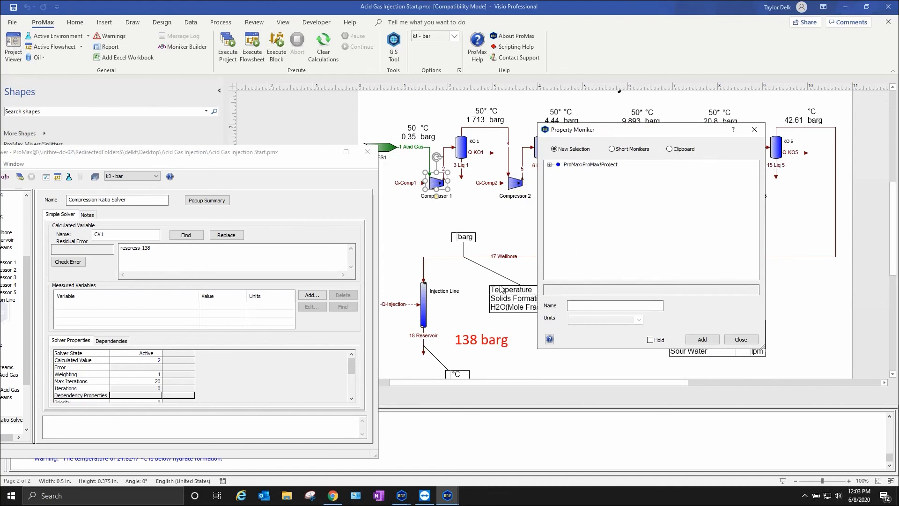
pyautogui.click(550, 164)
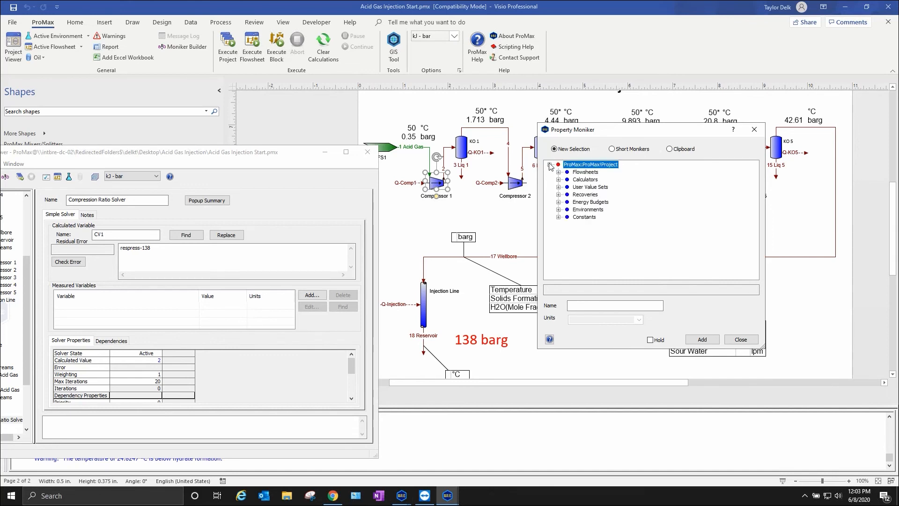
pyautogui.click(558, 172)
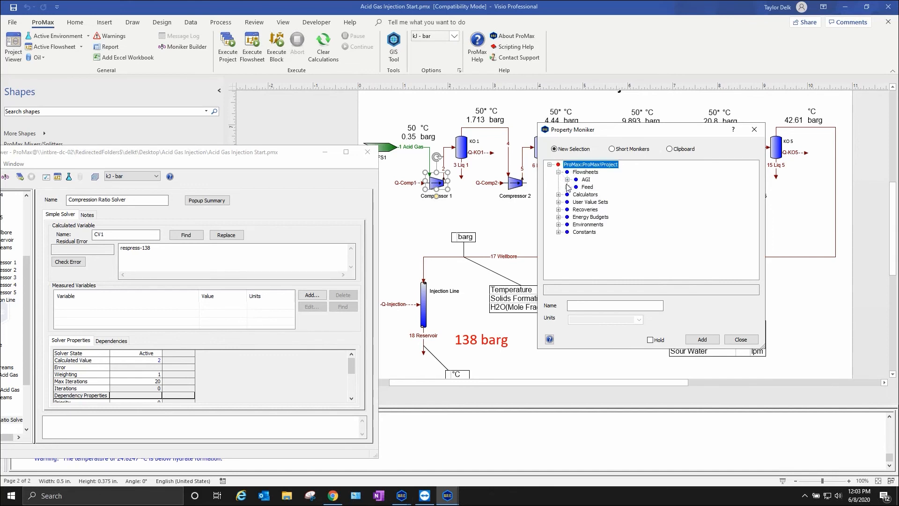
pyautogui.click(568, 179)
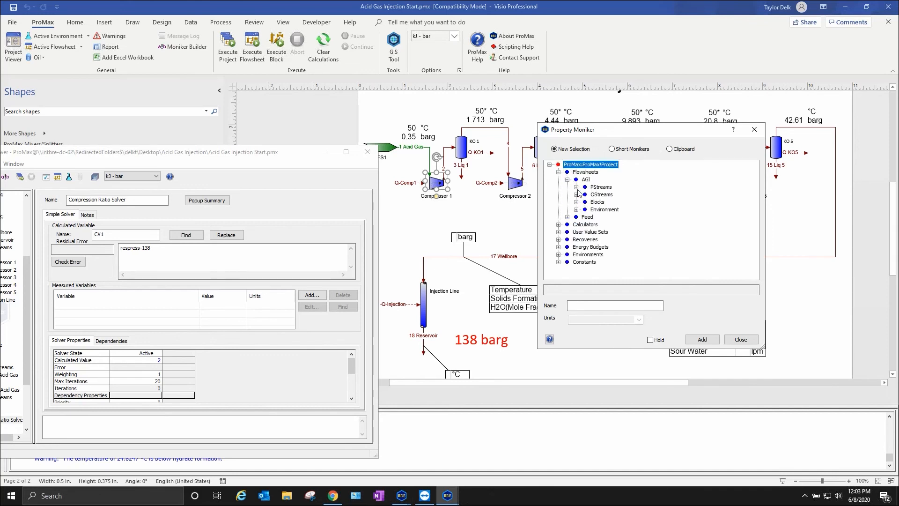
pyautogui.click(576, 187)
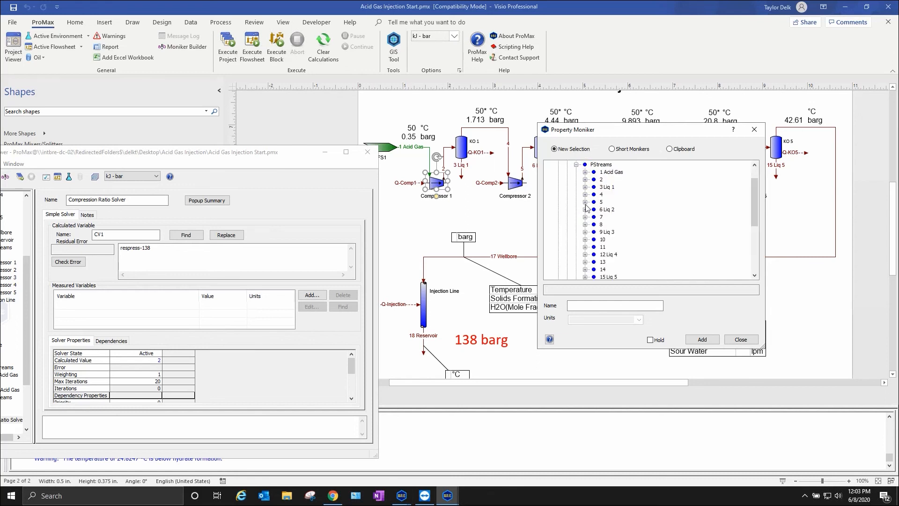
pyautogui.scroll(-4, 610, 220)
pyautogui.click(585, 210)
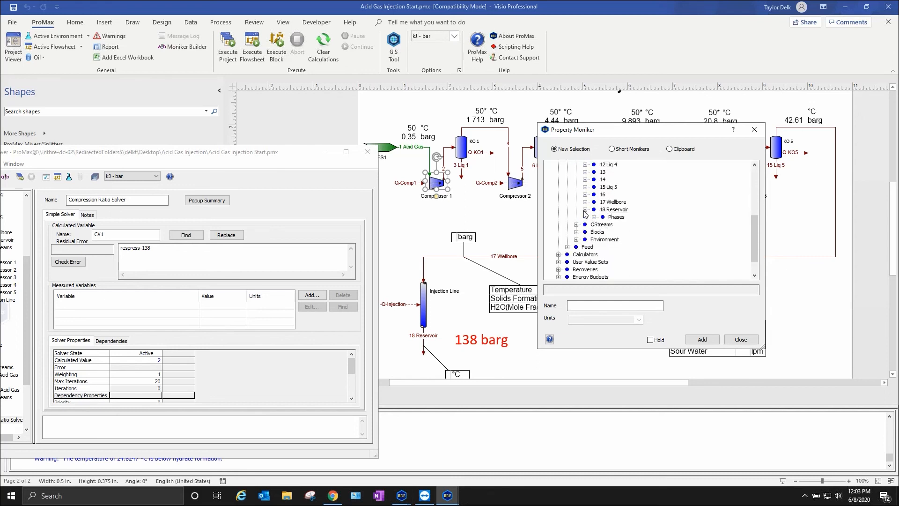
pyautogui.click(594, 217)
pyautogui.click(603, 224)
pyautogui.click(611, 232)
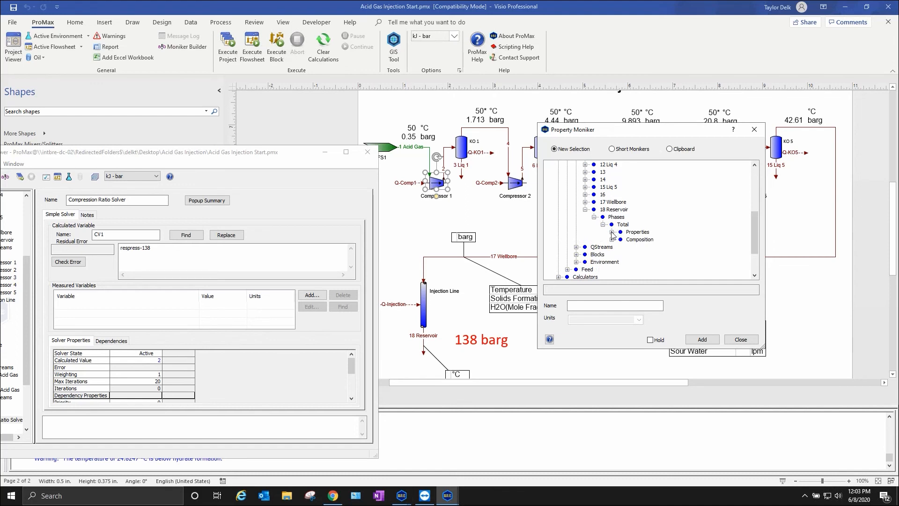
pyautogui.scroll(2, 625, 220)
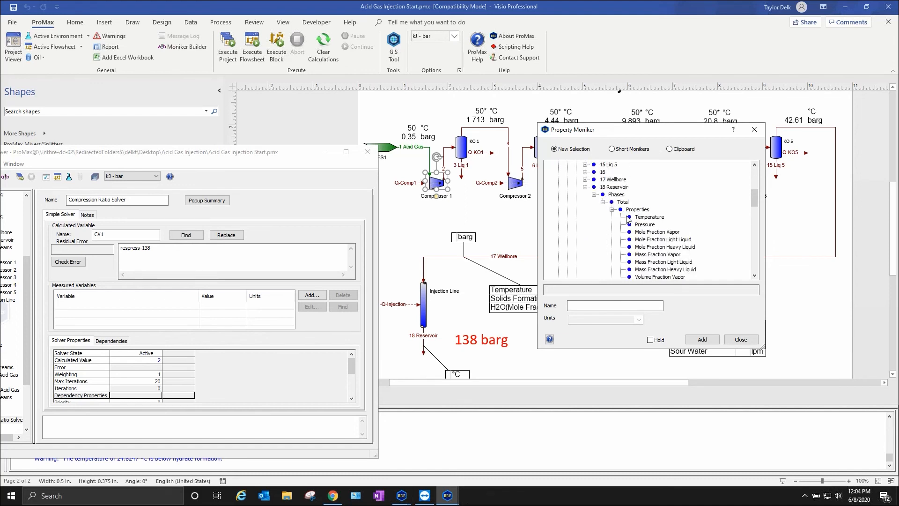
pyautogui.click(648, 225)
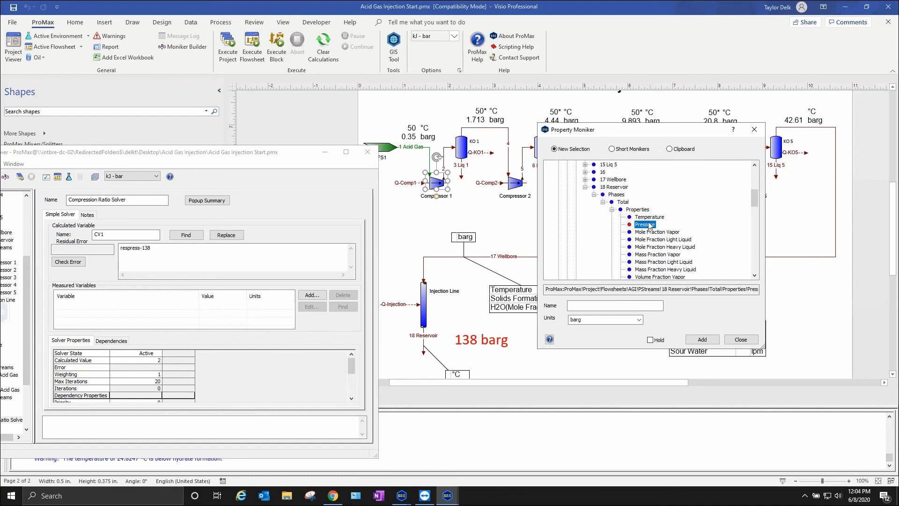
# - Name the reservoir pressure variable respress with barg units and add it to the solver's measured variables
pyautogui.moveTo(545, 289); pyautogui.dragTo(766, 293)
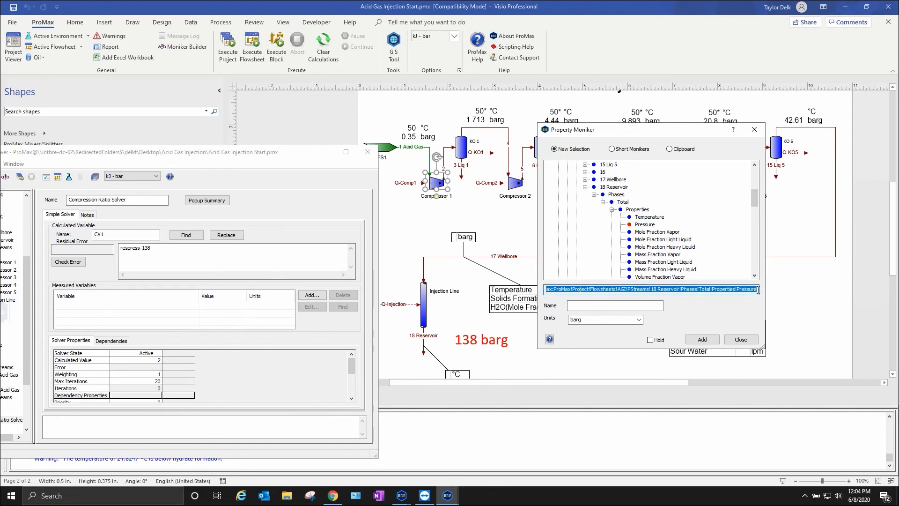
pyautogui.click(637, 306)
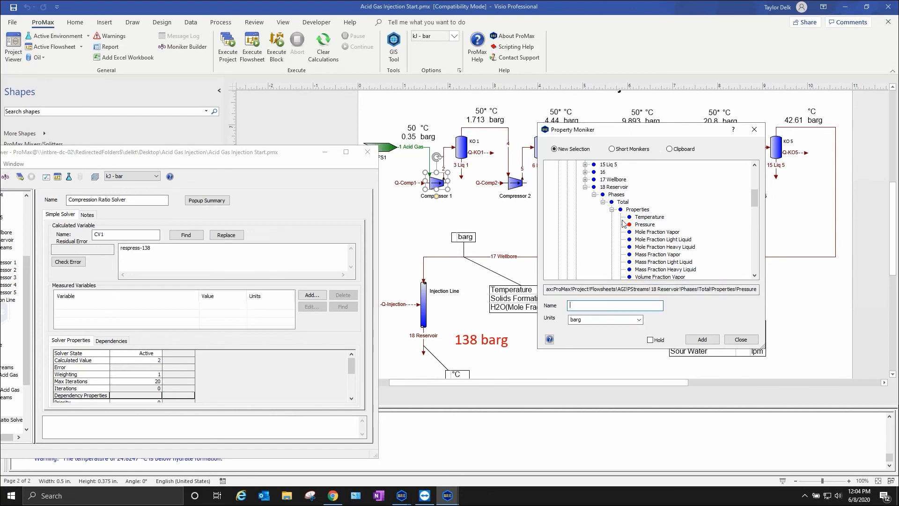
pyautogui.write('respo')
pyautogui.click(702, 339)
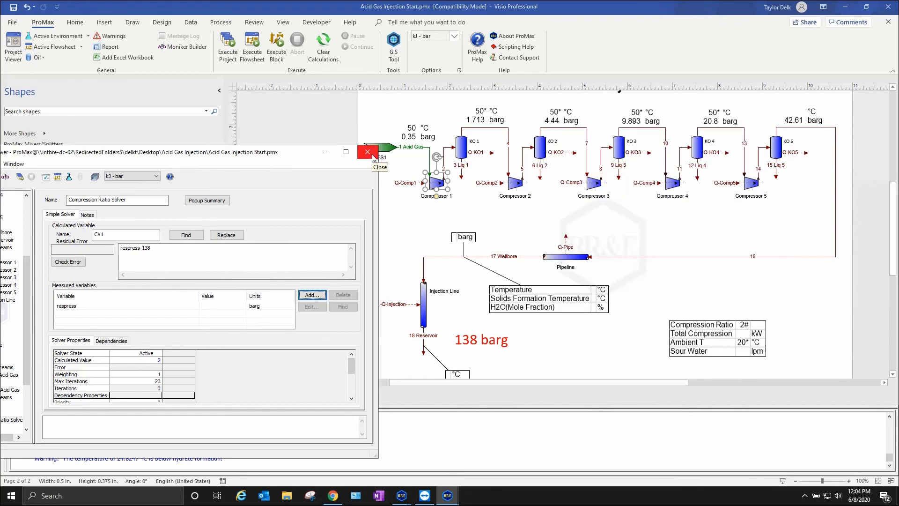
pyautogui.moveTo(134, 361)
pyautogui.mouseDown()
pyautogui.moveTo(94, 360)
pyautogui.moveTo(143, 360)
pyautogui.mouseUp()
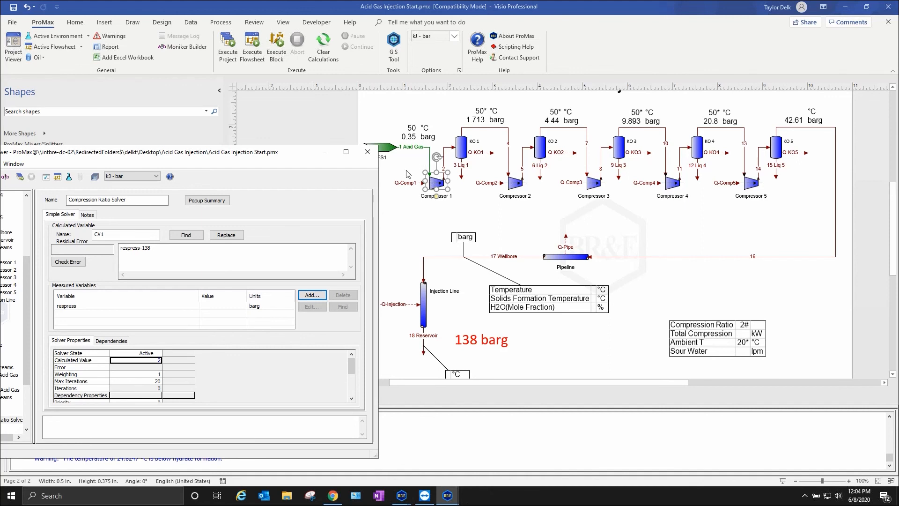
# - Close the solver settings and execute the AGI flowsheet with the new solver, aborting the run before it finishes
pyautogui.click(367, 153)
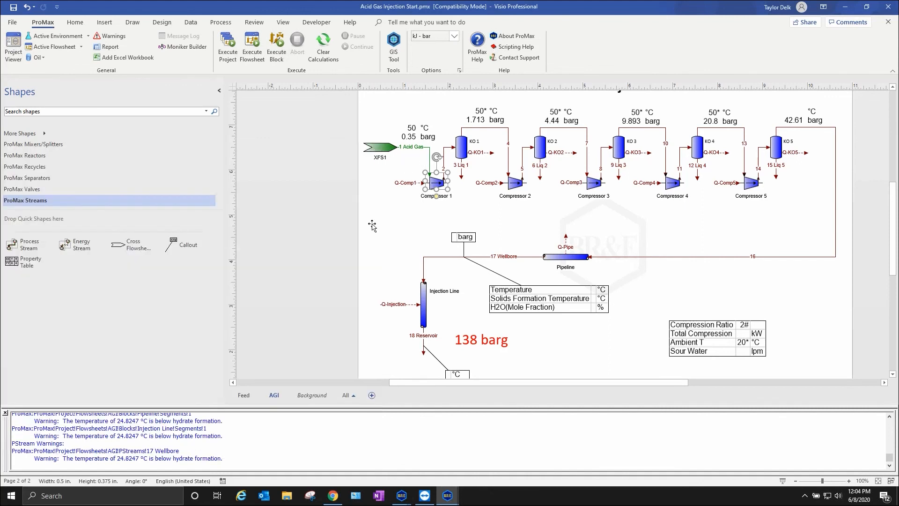
pyautogui.click(259, 55)
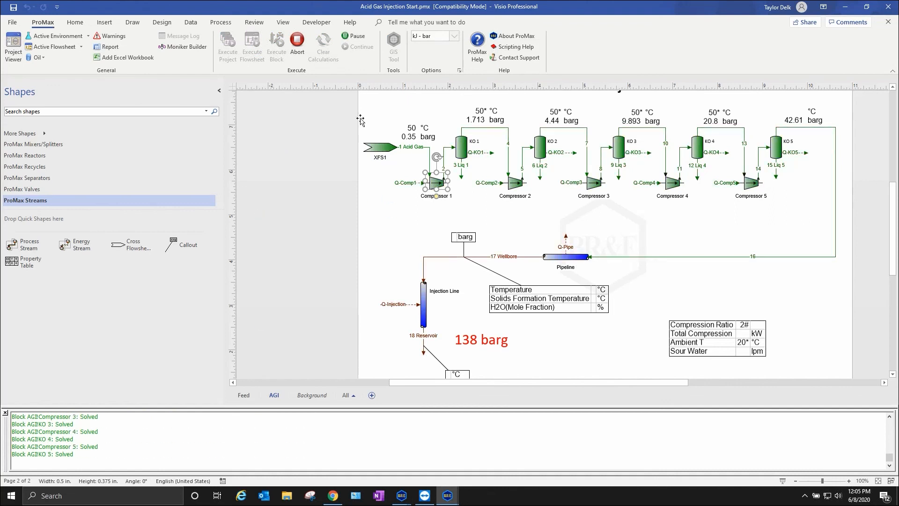
pyautogui.click(290, 45)
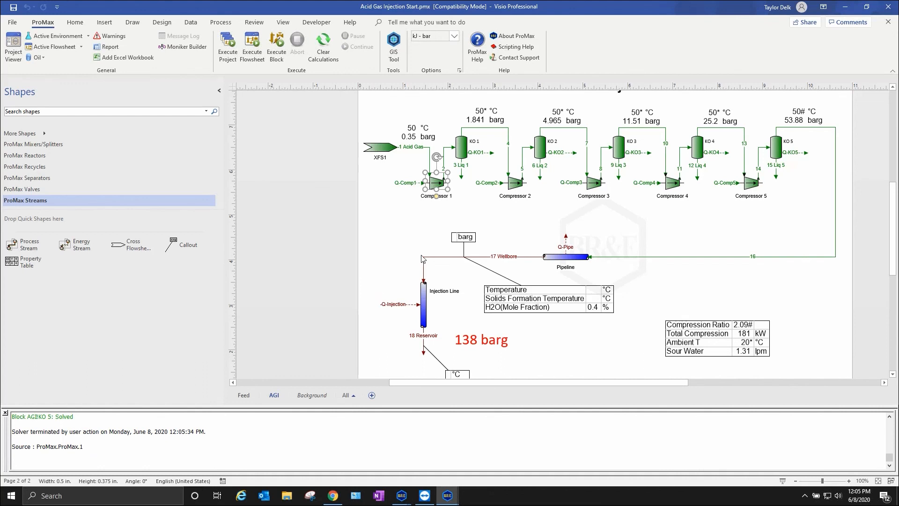
pyautogui.click(490, 219)
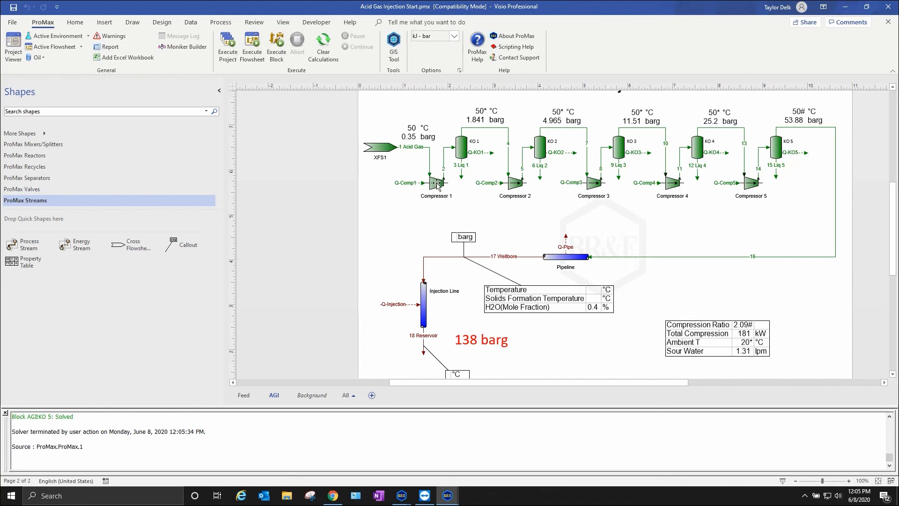
# - Reopen the Compression Ratio Solver from Compressor 1's compression ratio and set its weighting to 0.01
pyautogui.click(437, 183)
pyautogui.doubleClick(437, 183)
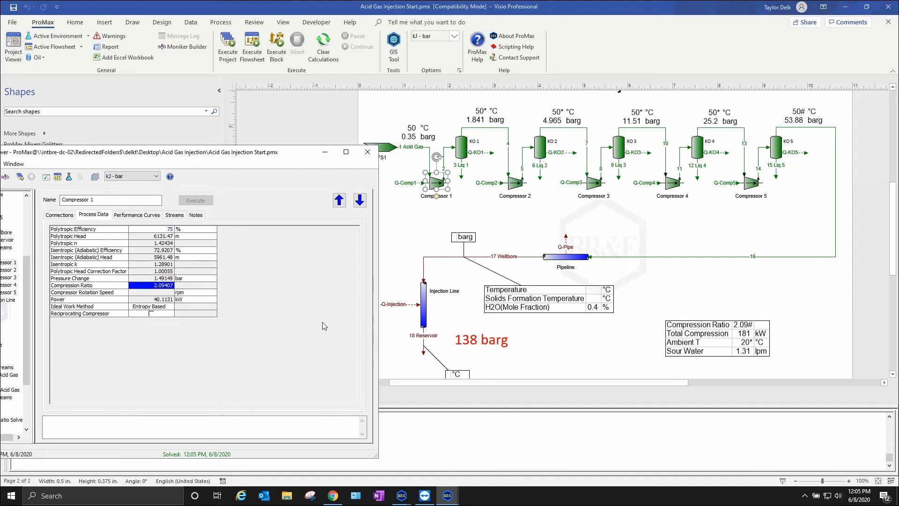
pyautogui.doubleClick(159, 286)
pyautogui.click(135, 376)
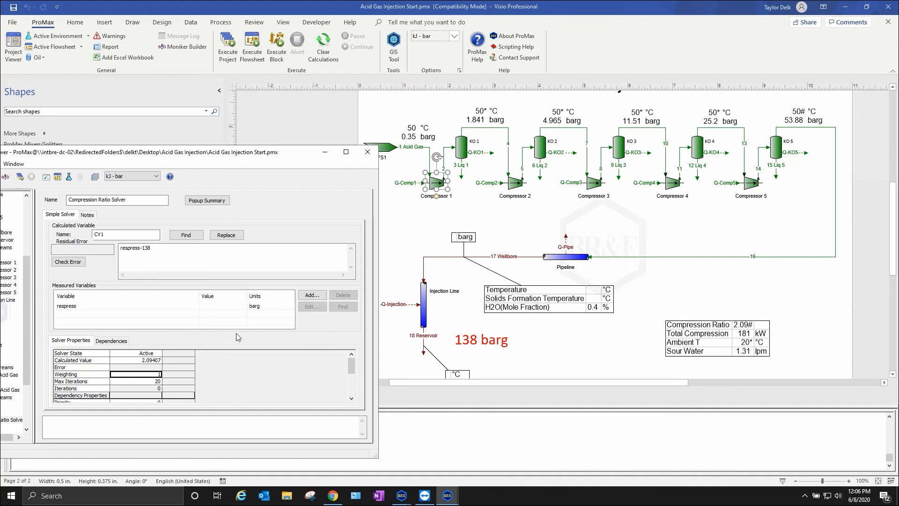
pyautogui.write('.1')
pyautogui.press('Return')
pyautogui.press('Up')
pyautogui.write('0.01')
pyautogui.press('Return')
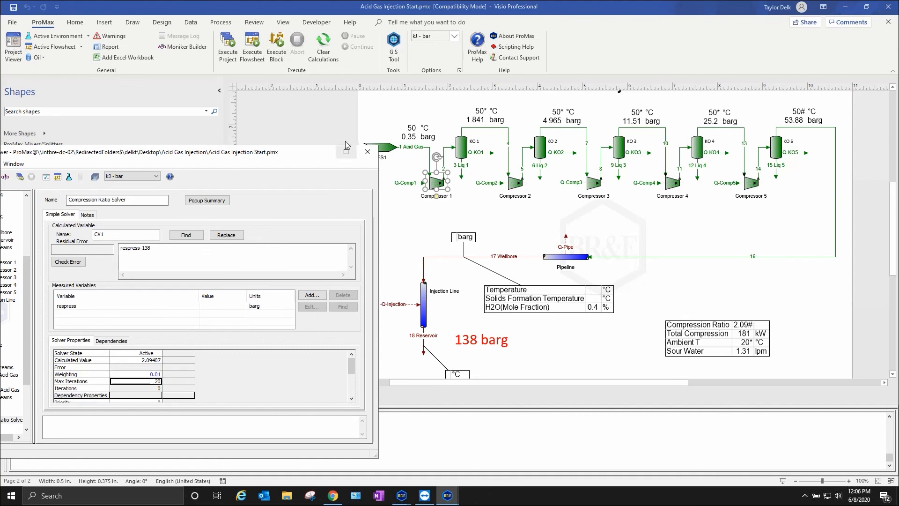
# - Close the solver settings and execute the AGI flowsheet again
pyautogui.click(374, 155)
pyautogui.click(408, 289)
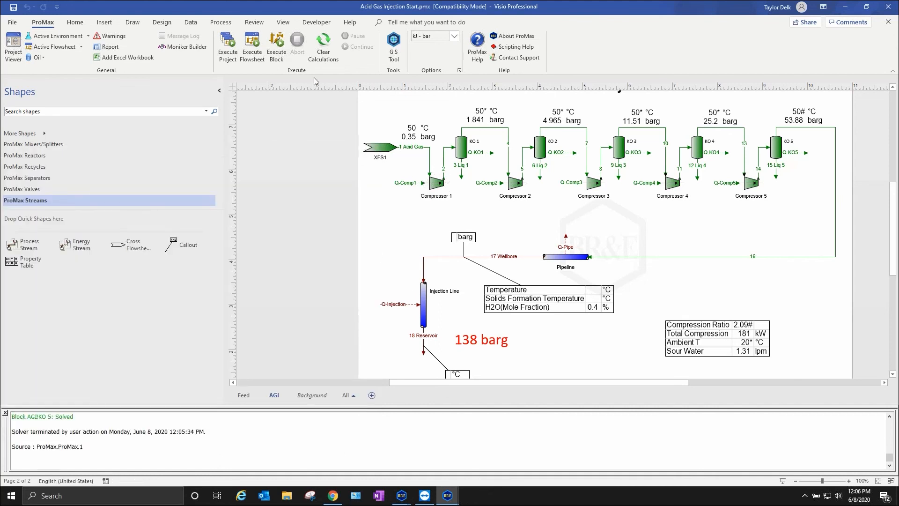
pyautogui.click(255, 54)
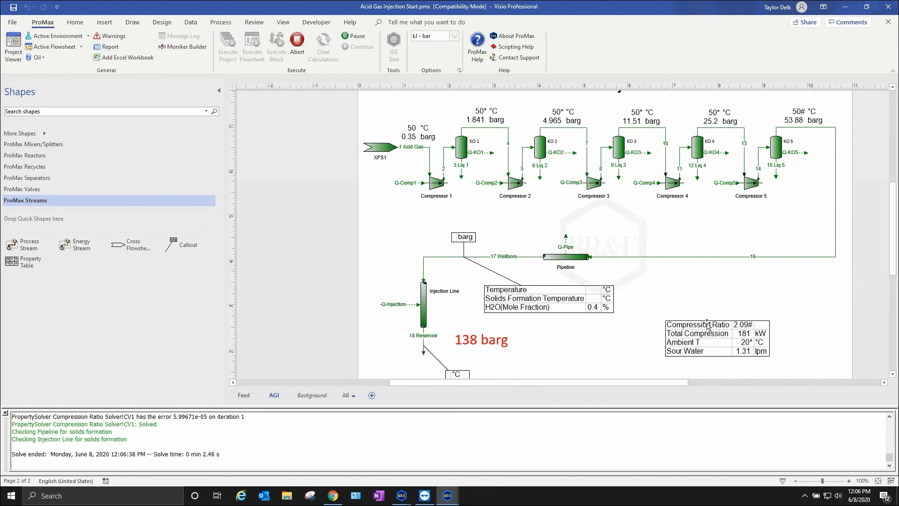
# - Check the total-phase pressure in the properties of stream 18 Reservoir, and close the stream data
pyautogui.scroll(-1, 586, 358)
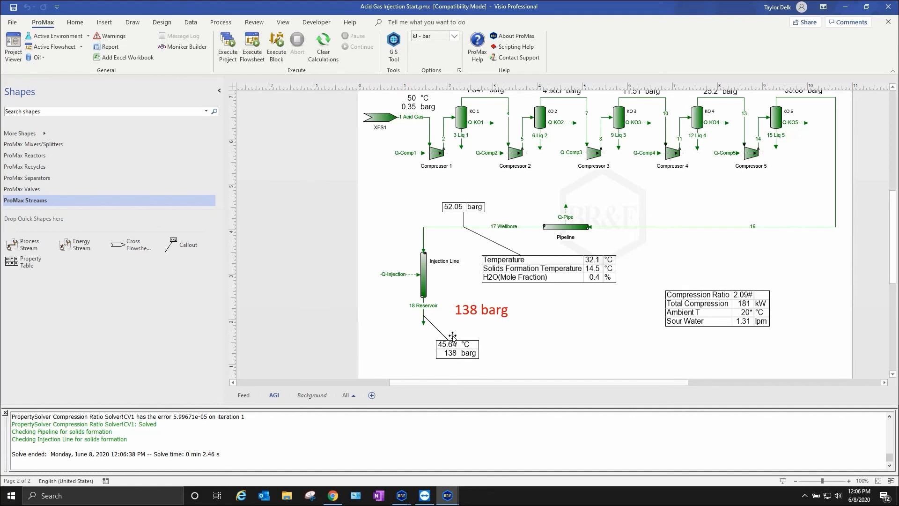
pyautogui.click(424, 309)
pyautogui.doubleClick(424, 309)
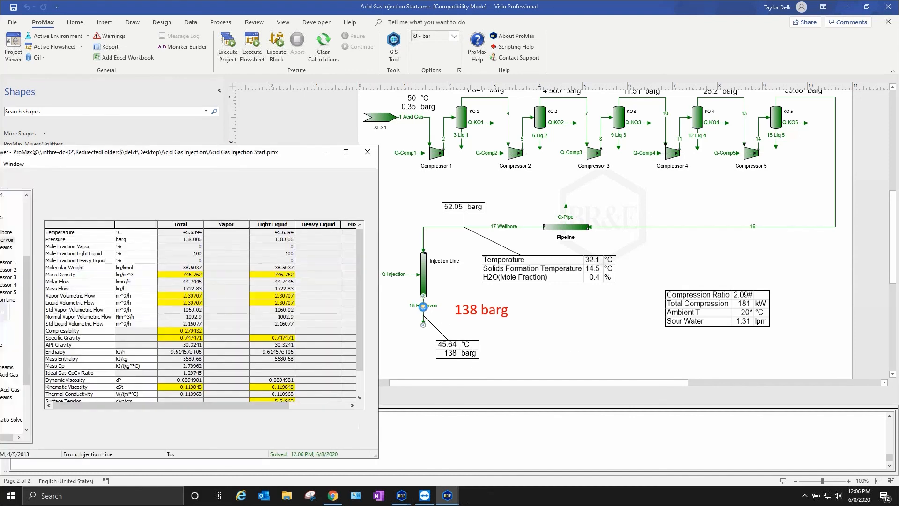
pyautogui.click(197, 239)
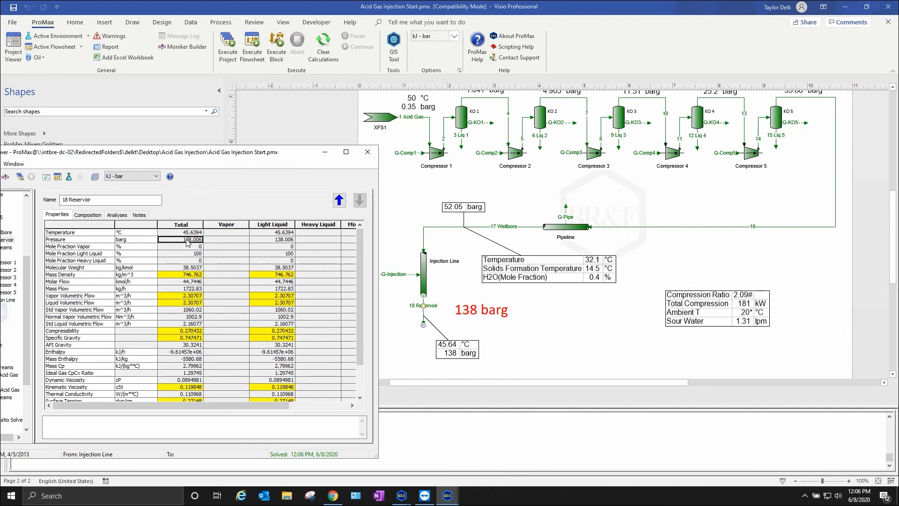
pyautogui.click(139, 241)
pyautogui.moveTo(138, 242); pyautogui.dragTo(97, 242)
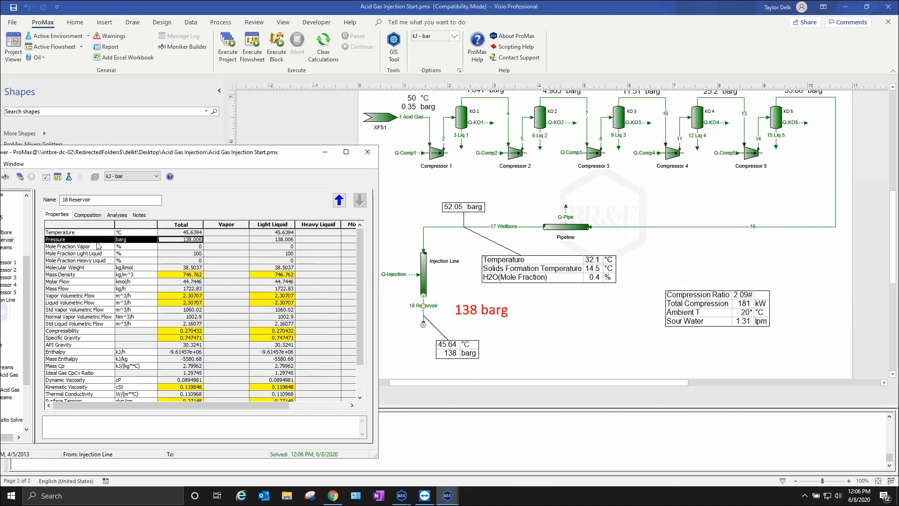
pyautogui.click(367, 152)
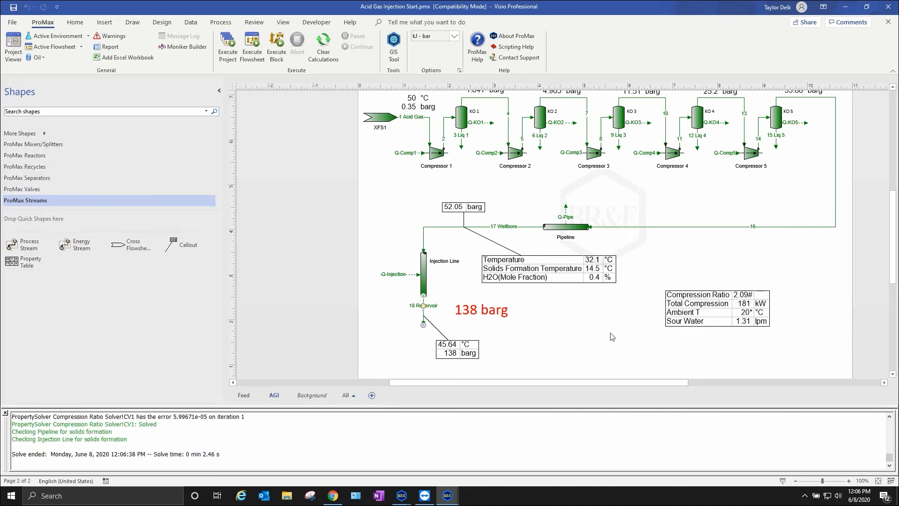
# - Check the compression ratio in Compressor 1's process data, close it, and review the whole Acid Gas Injection flowsheet
pyautogui.scroll(1, 654, 342)
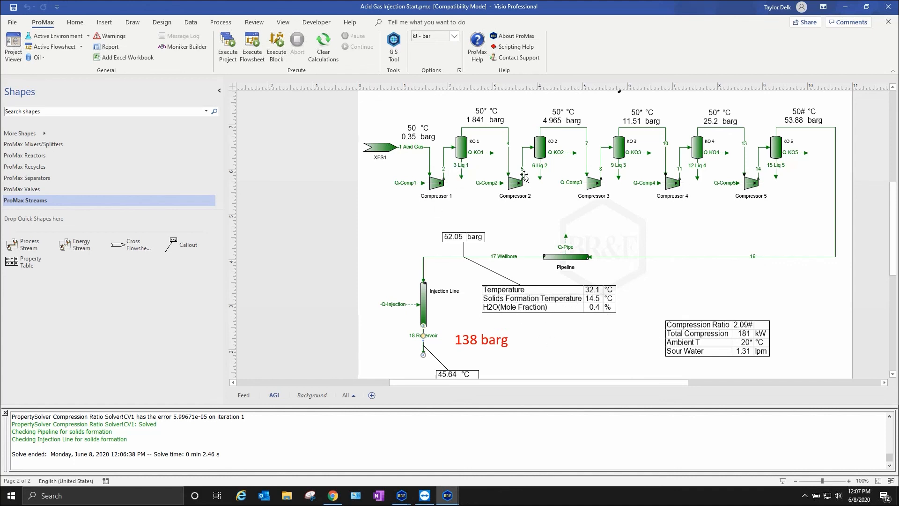
pyautogui.doubleClick(438, 183)
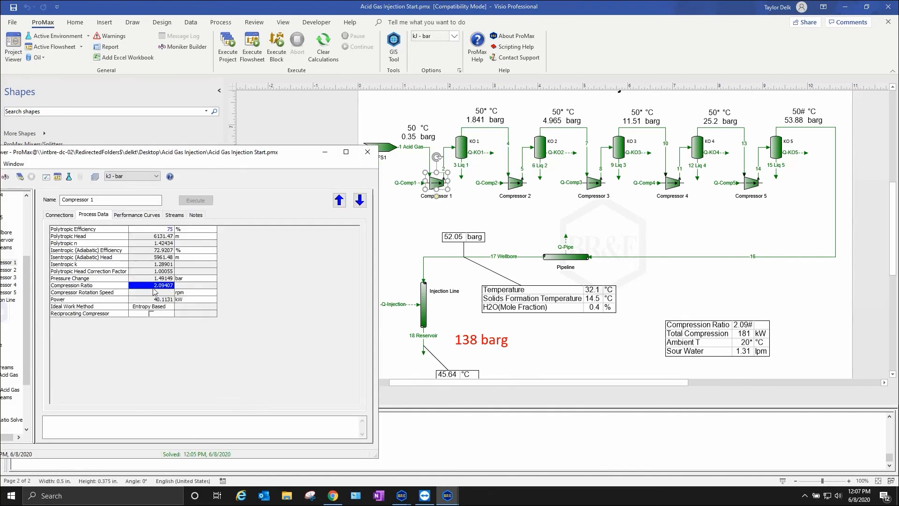
pyautogui.click(368, 151)
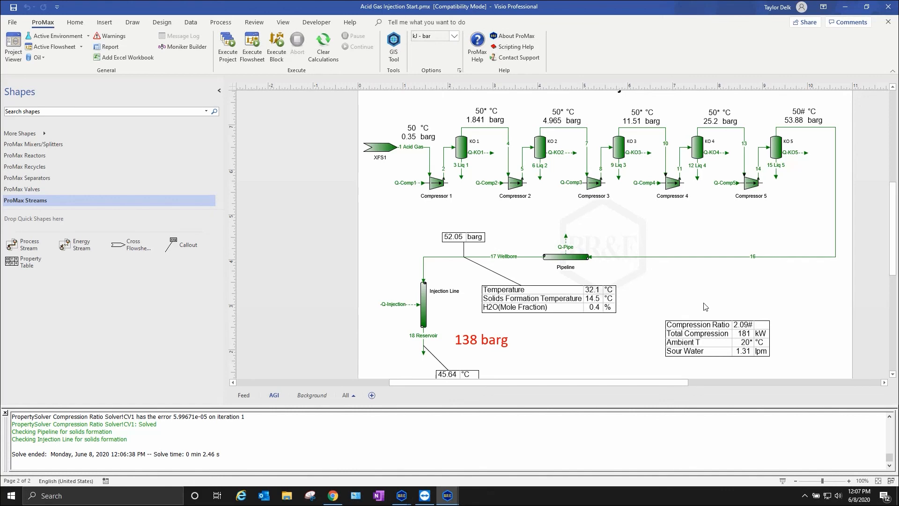
pyautogui.scroll(-1, 706, 293)
pyautogui.scroll(1, 824, 317)
pyautogui.scroll(-1, 705, 310)
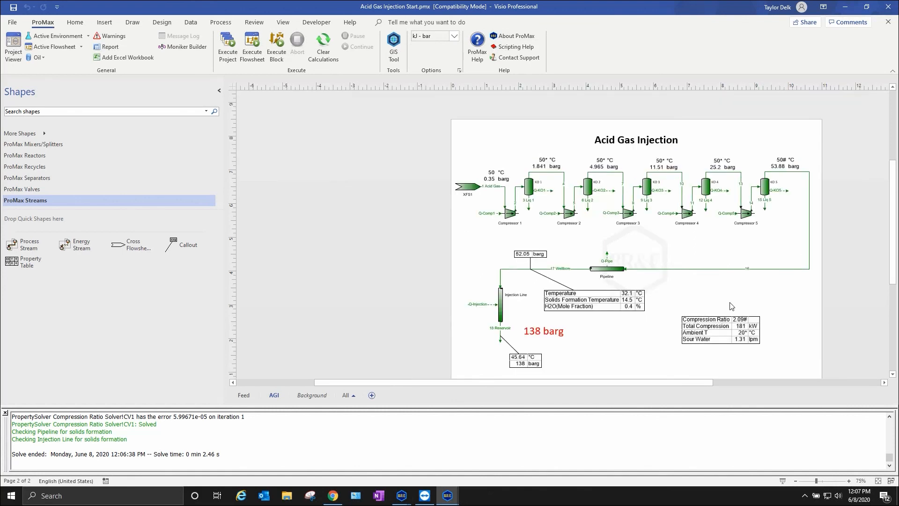